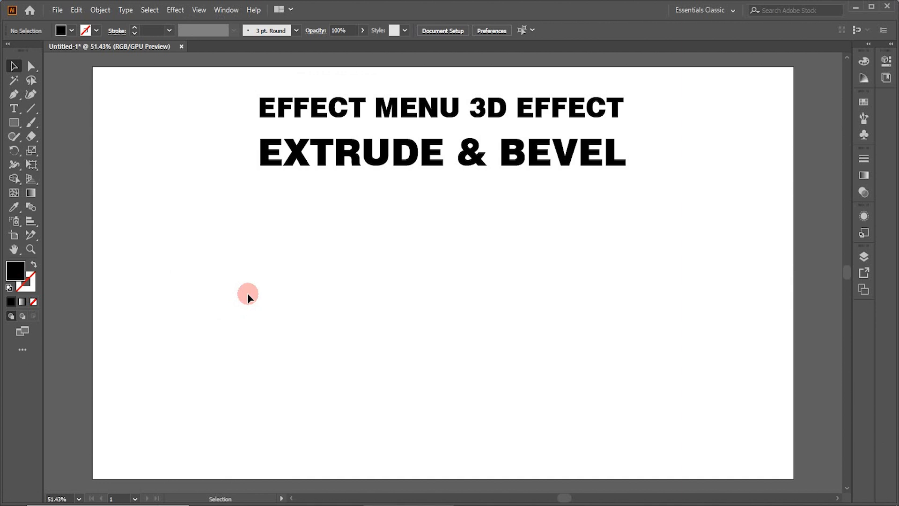
Step: Draw a square about 215 px wide below the heading and fill it with cyan
{"action": "left_click", "coordinate": [13, 121]}
{"action": "left_click_drag", "start_coordinate": [209, 245], "coordinate": [287, 326]}
{"action": "left_click", "coordinate": [72, 30]}
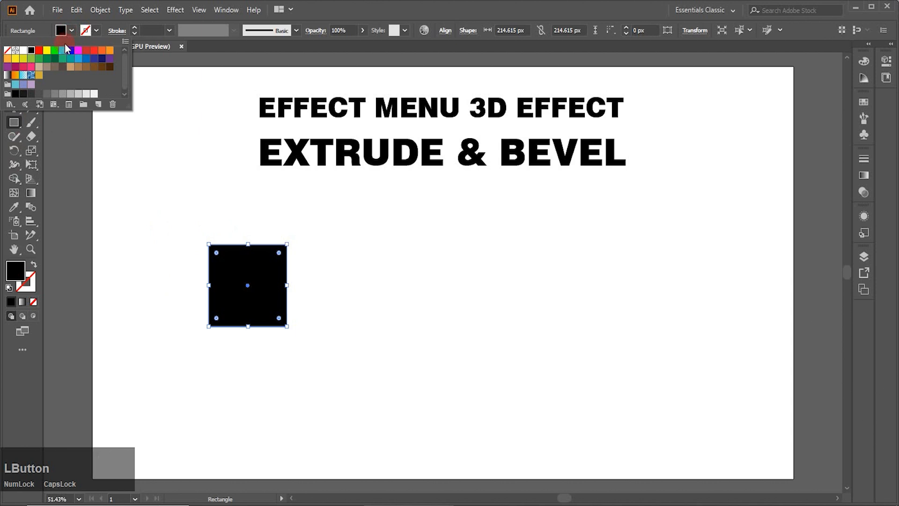
{"action": "left_click", "coordinate": [63, 51]}
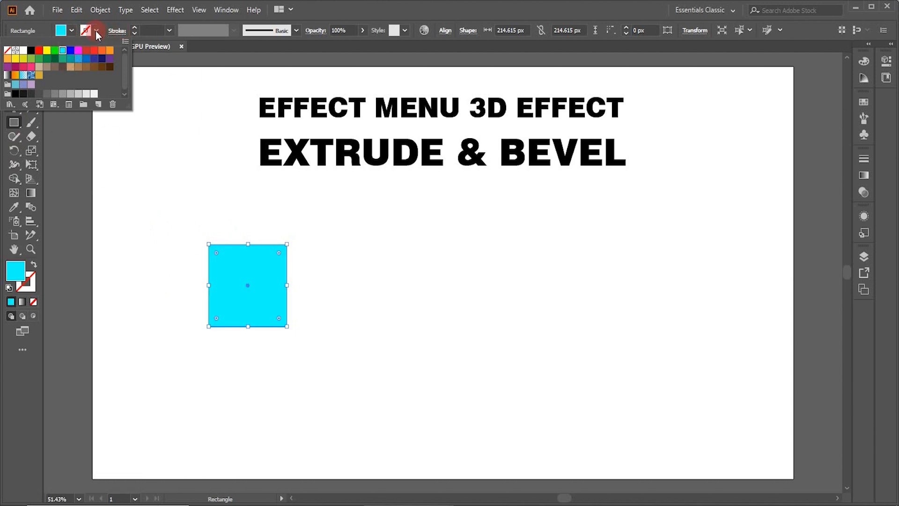
Step: Start the 3D Extrude & Bevel effect on the cyan square and turn on its preview
{"action": "left_click", "coordinate": [182, 9]}
{"action": "left_click", "coordinate": [182, 9]}
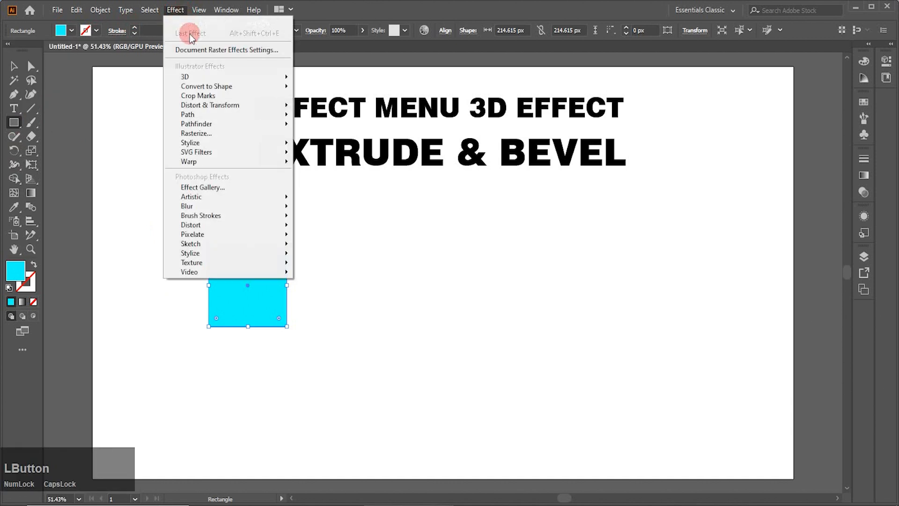
{"action": "mouse_move", "coordinate": [202, 74]}
{"action": "left_click", "coordinate": [312, 81]}
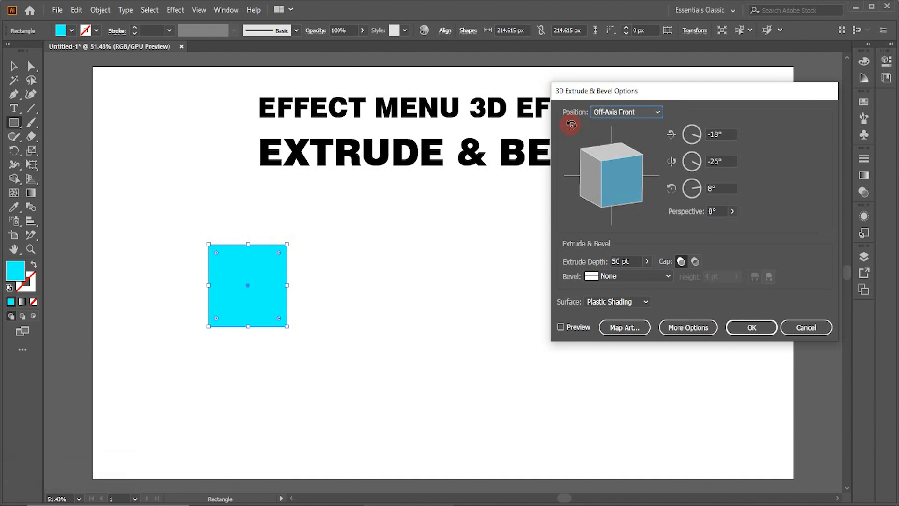
{"action": "left_click", "coordinate": [659, 110]}
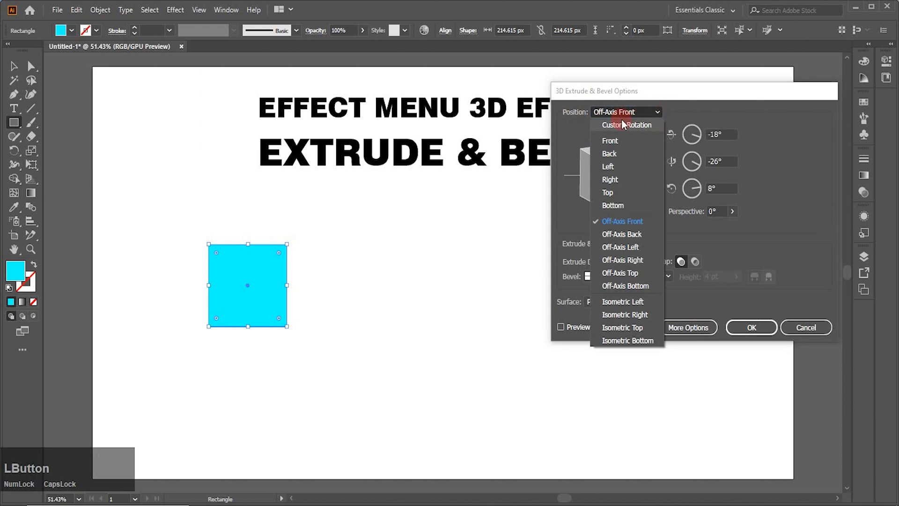
{"action": "left_click", "coordinate": [634, 315]}
{"action": "left_click", "coordinate": [456, 318]}
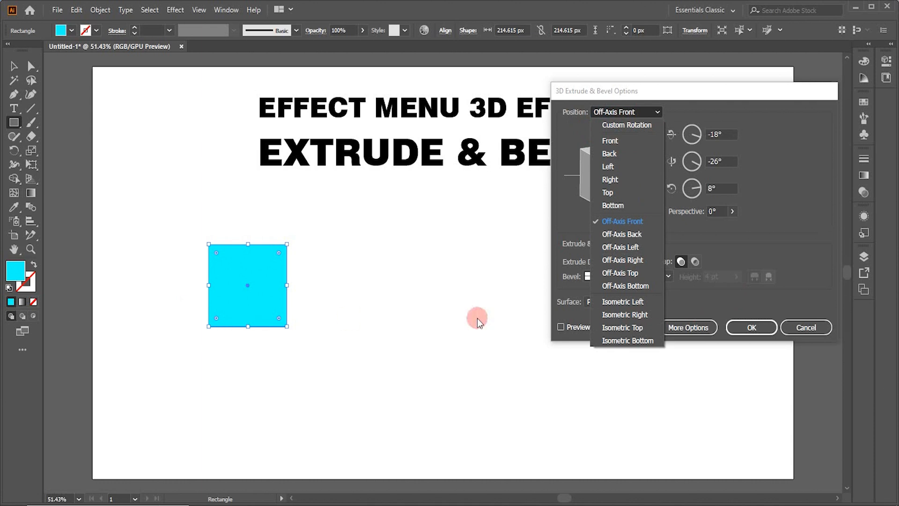
{"action": "left_click", "coordinate": [561, 327]}
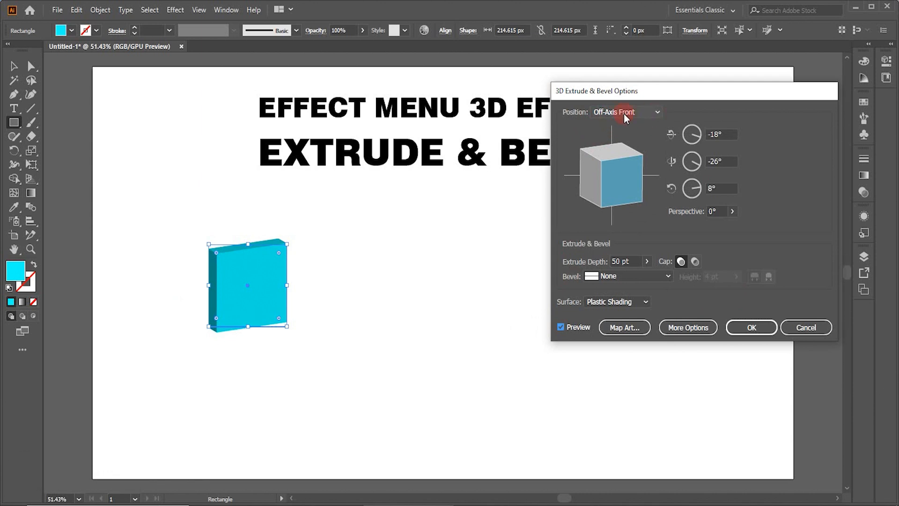
Step: Try the Off-Axis Right and Isometric Bottom position presets on the extruded square
{"action": "left_click", "coordinate": [656, 113]}
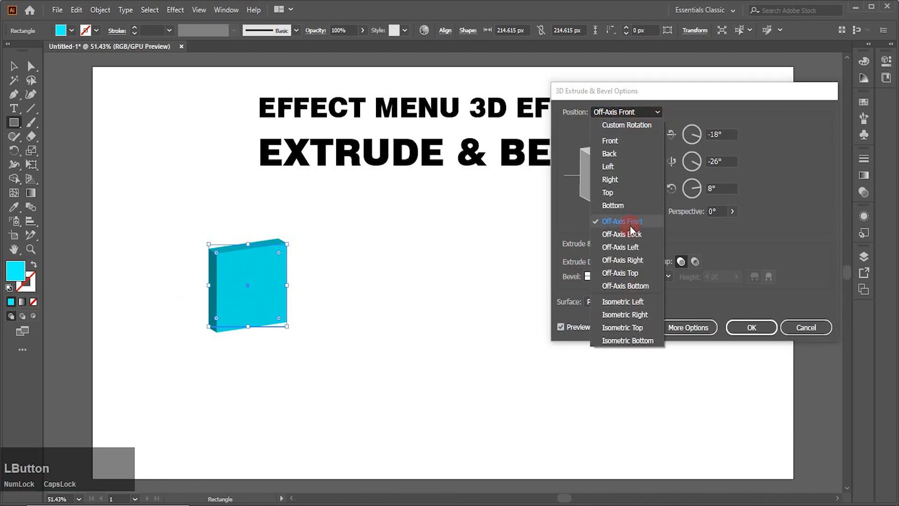
{"action": "left_click", "coordinate": [635, 257]}
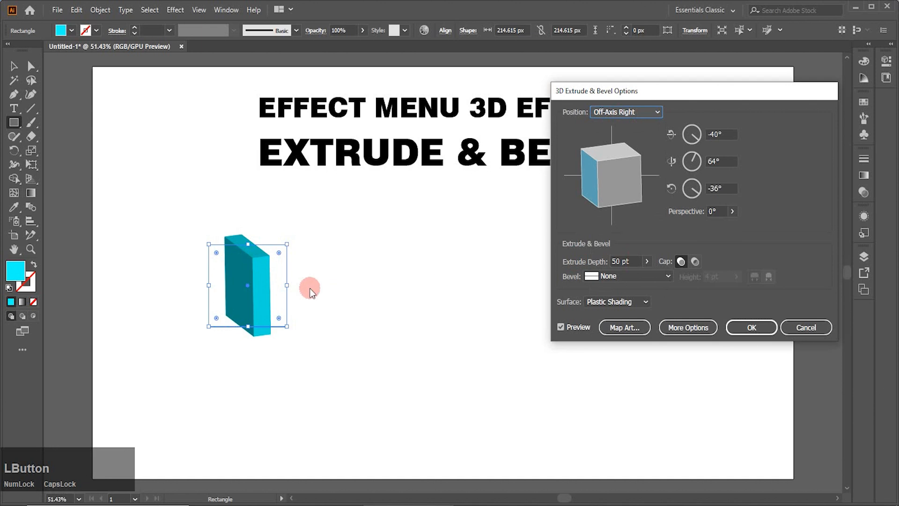
{"action": "left_click", "coordinate": [662, 114]}
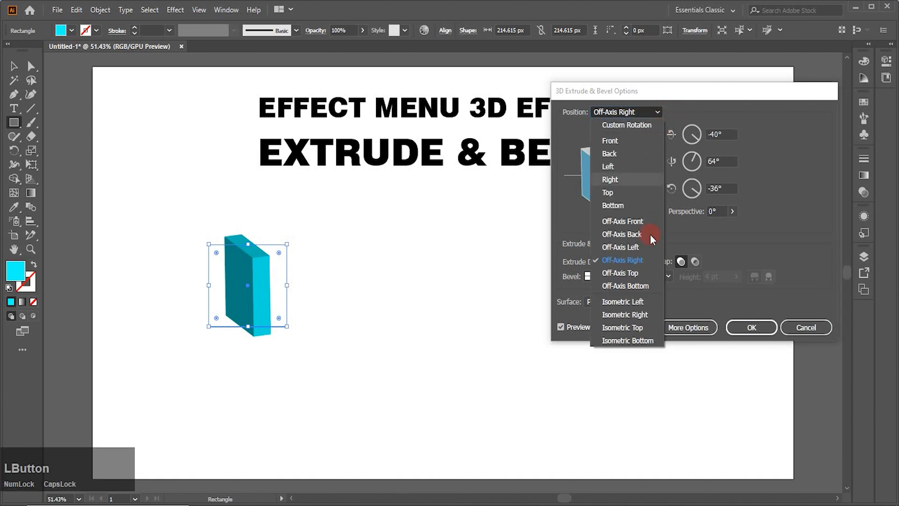
{"action": "left_click", "coordinate": [629, 340]}
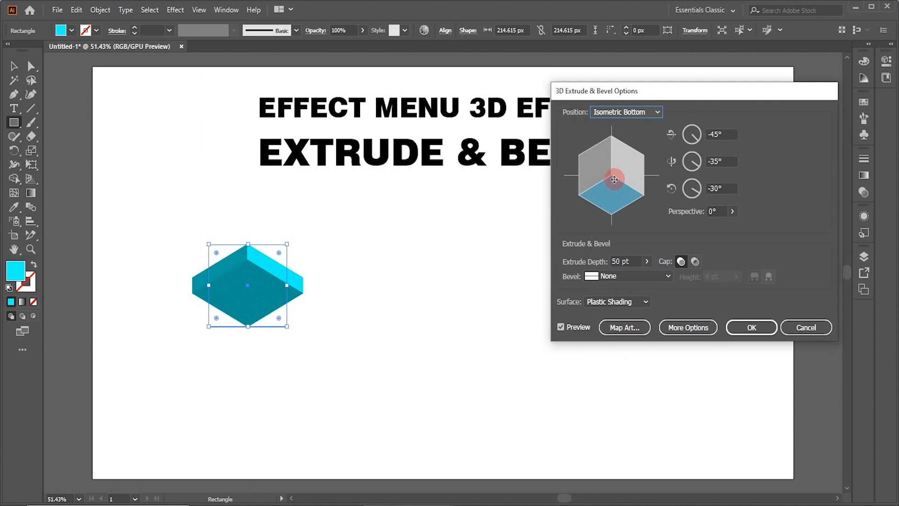
Step: Rotate the extruded square freely, then try X-axis rotations of 62° and -61°
{"action": "left_click_drag", "start_coordinate": [613, 179], "coordinate": [611, 168]}
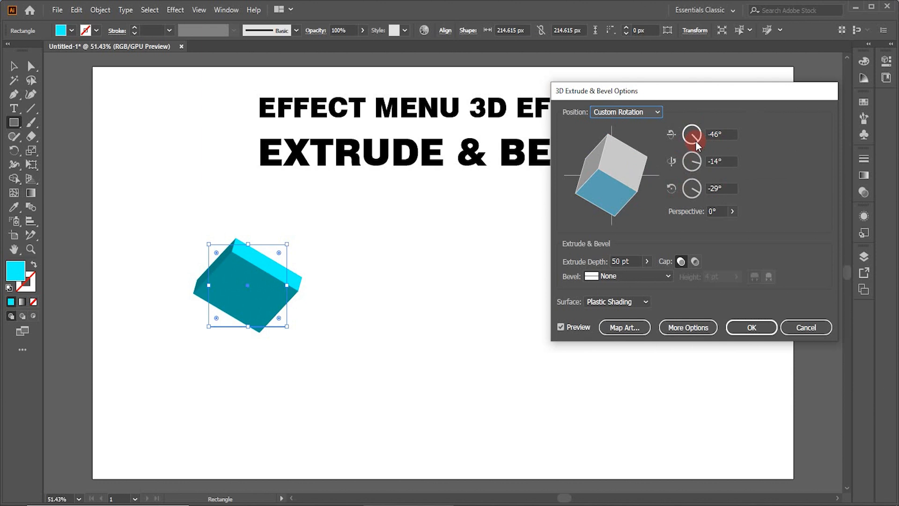
{"action": "left_click_drag", "start_coordinate": [697, 139], "coordinate": [697, 126]}
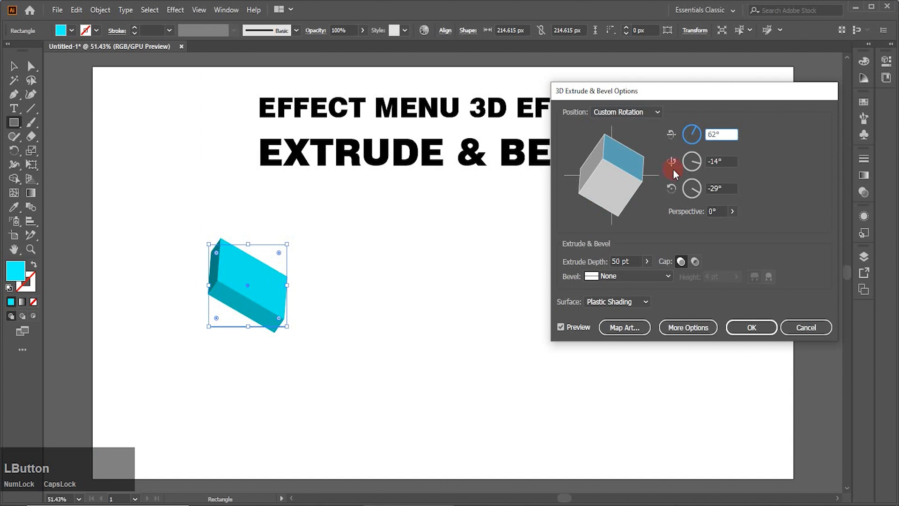
{"action": "left_click", "coordinate": [698, 131]}
{"action": "left_click_drag", "start_coordinate": [698, 132], "coordinate": [697, 143]}
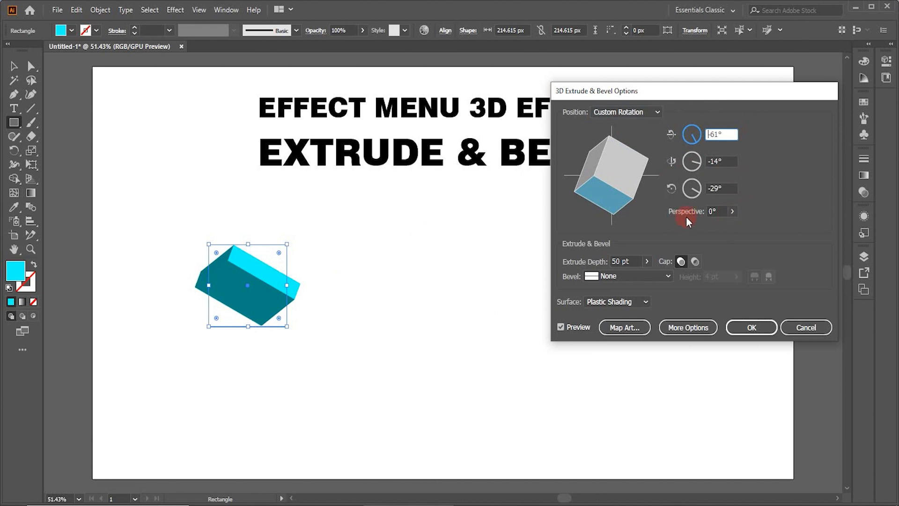
Step: Set the perspective to 60° and the extrude depth to 500 pt
{"action": "left_click", "coordinate": [732, 213]}
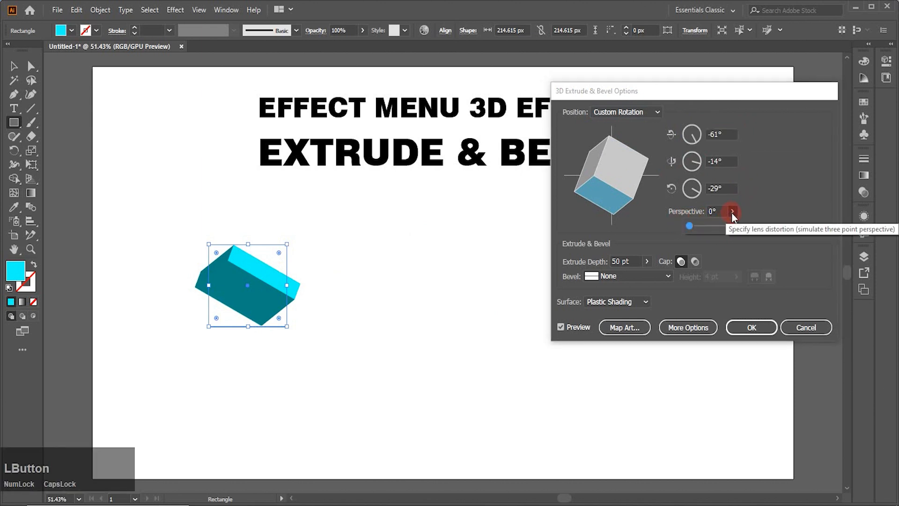
{"action": "left_click_drag", "start_coordinate": [732, 216], "coordinate": [697, 227]}
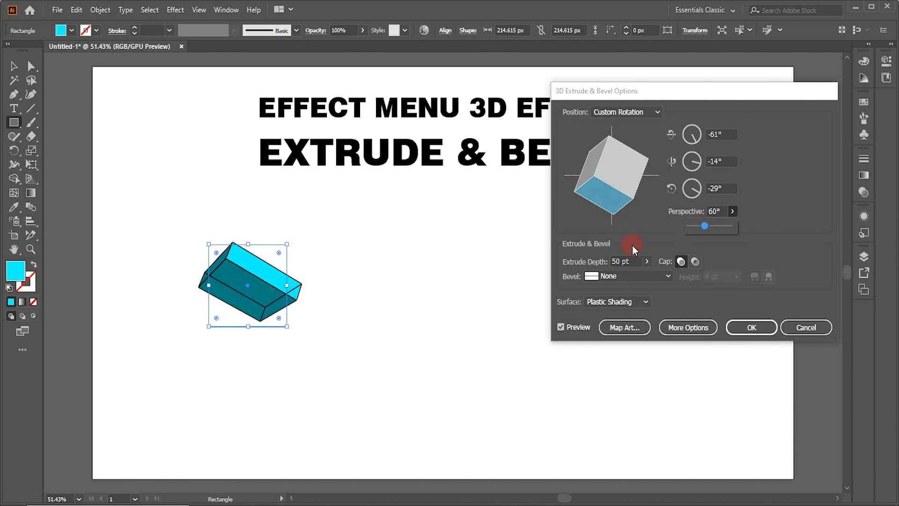
{"action": "left_click_drag", "start_coordinate": [648, 262], "coordinate": [599, 268]}
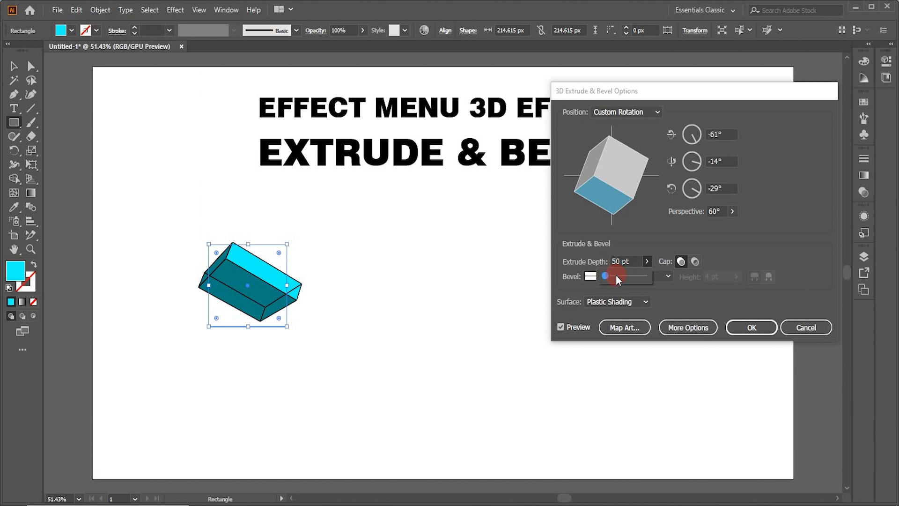
{"action": "left_click_drag", "start_coordinate": [617, 276], "coordinate": [614, 275]}
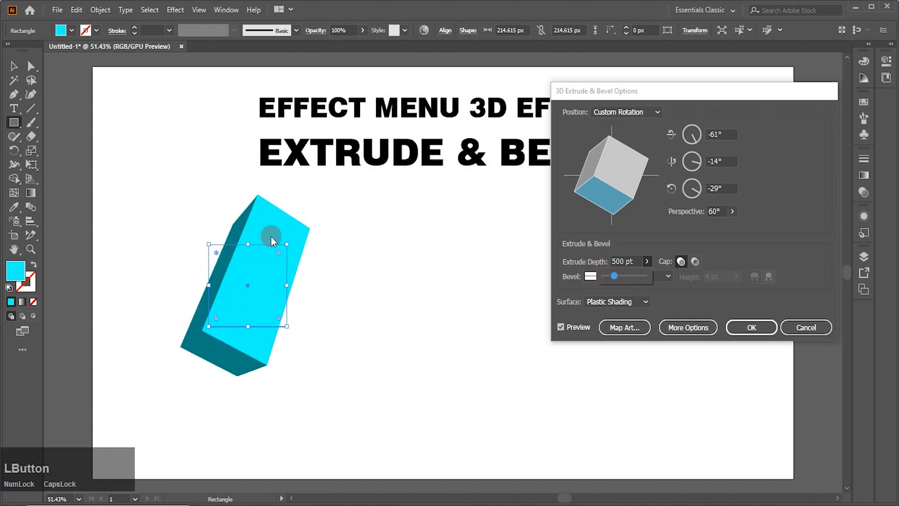
Step: Turn the cap off for a hollow look and rotate the object to about -12°, -1° and -32°
{"action": "left_click", "coordinate": [695, 261]}
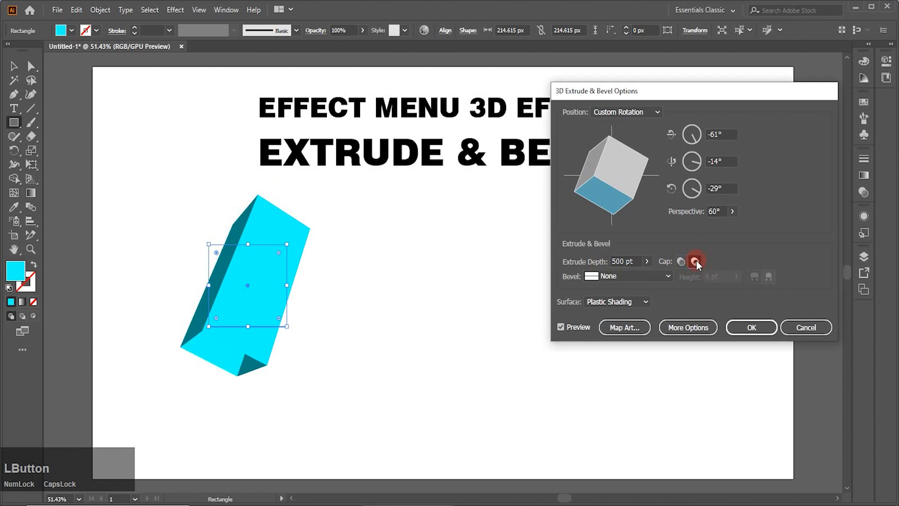
{"action": "mouse_move", "coordinate": [604, 196]}
{"action": "left_mouse_down"}
{"action": "mouse_move", "coordinate": [617, 166]}
{"action": "mouse_move", "coordinate": [612, 176]}
{"action": "left_mouse_up"}
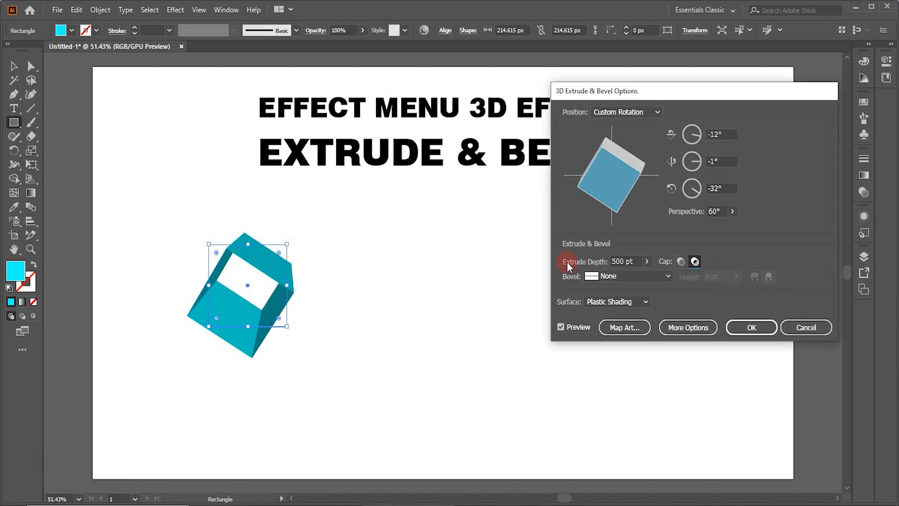
Step: Try the Complex 1 bevel shape on the hollow object and turn the cap back on
{"action": "left_click", "coordinate": [669, 276]}
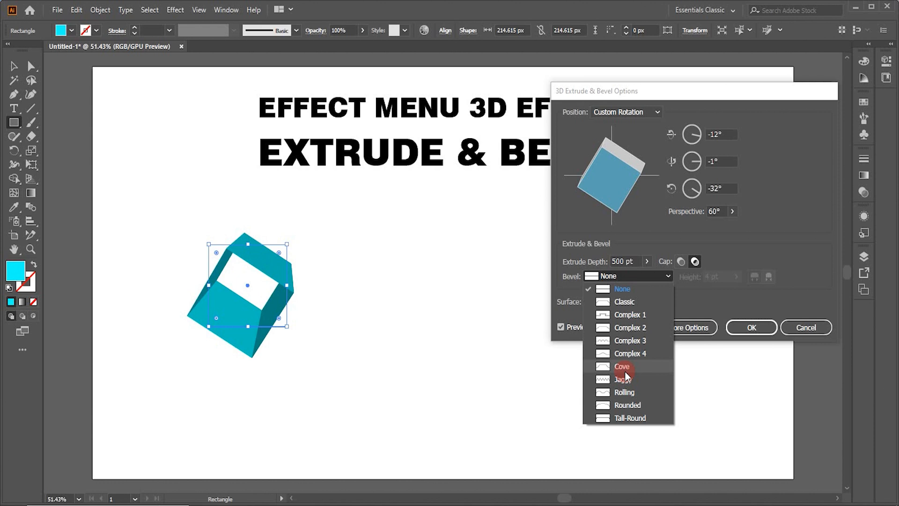
{"action": "left_click", "coordinate": [630, 316]}
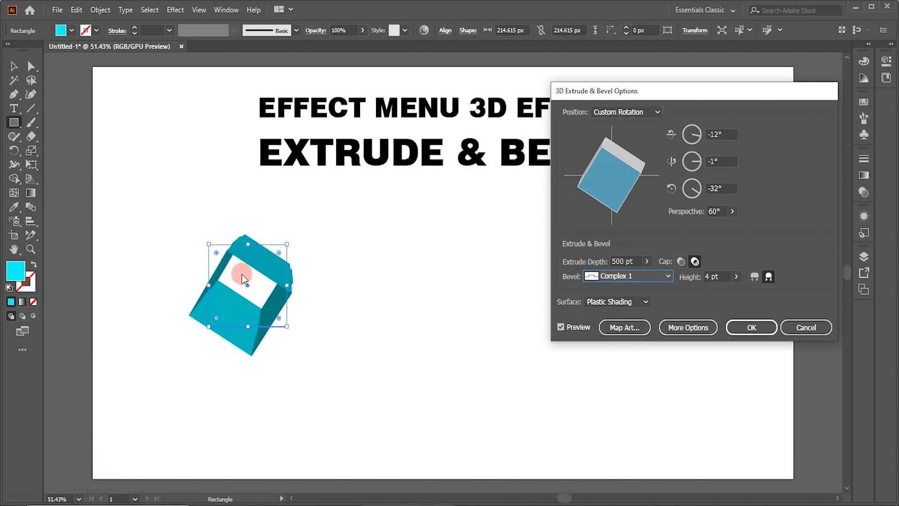
{"action": "left_click", "coordinate": [680, 260]}
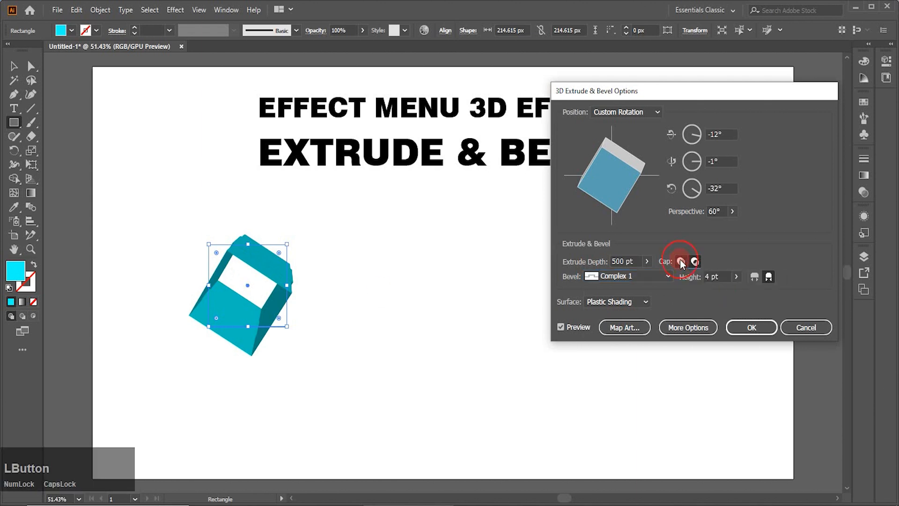
Step: Set the position to Isometric Right and reduce the extrude depth to 223 pt
{"action": "left_click", "coordinate": [657, 112]}
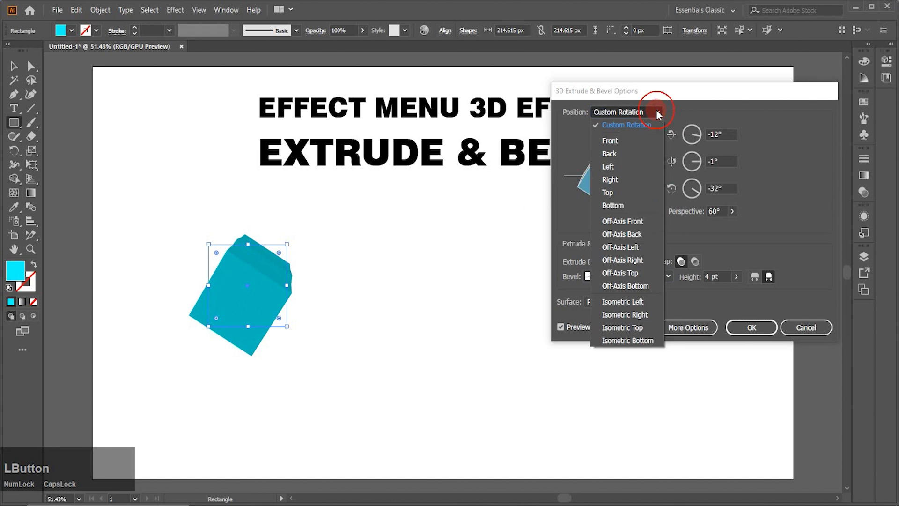
{"action": "left_click", "coordinate": [641, 315]}
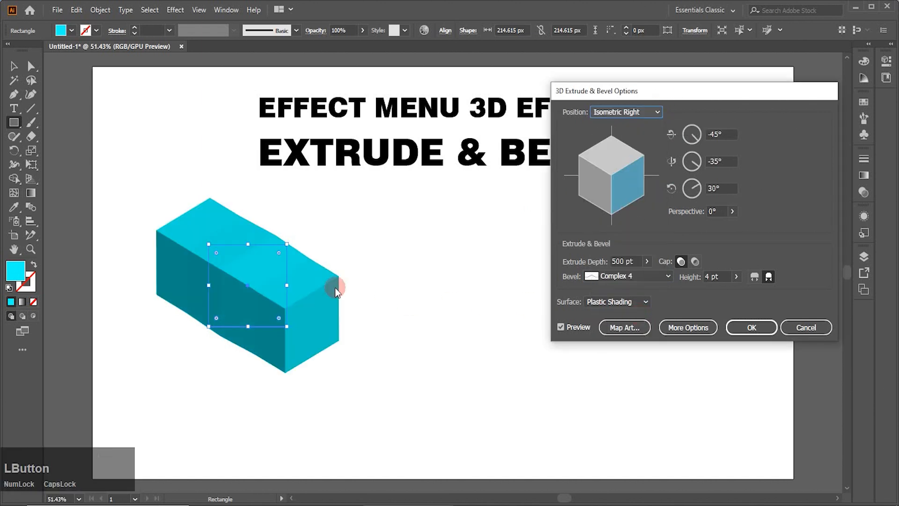
{"action": "left_click", "coordinate": [646, 262]}
{"action": "left_click_drag", "start_coordinate": [615, 275], "coordinate": [610, 276]}
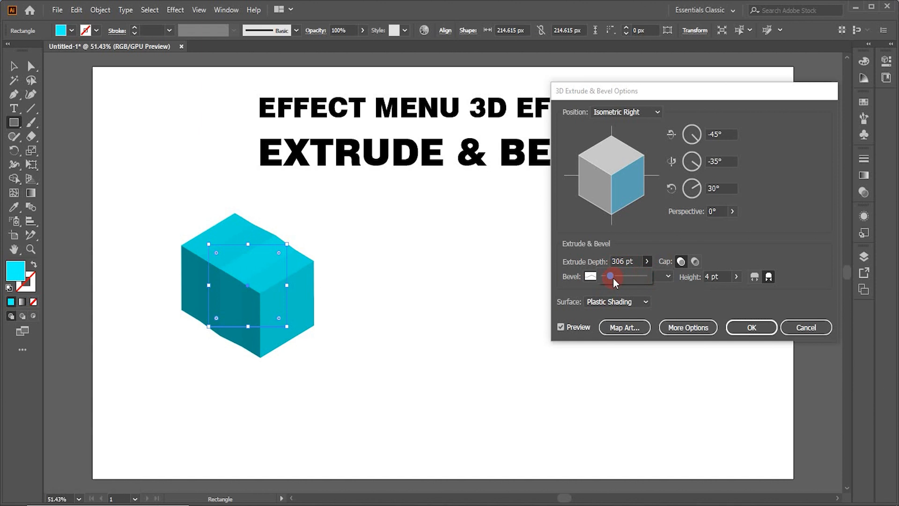
{"action": "mouse_move", "coordinate": [611, 277]}
{"action": "left_mouse_down"}
{"action": "mouse_move", "coordinate": [618, 275]}
{"action": "mouse_move", "coordinate": [609, 283]}
{"action": "left_mouse_up"}
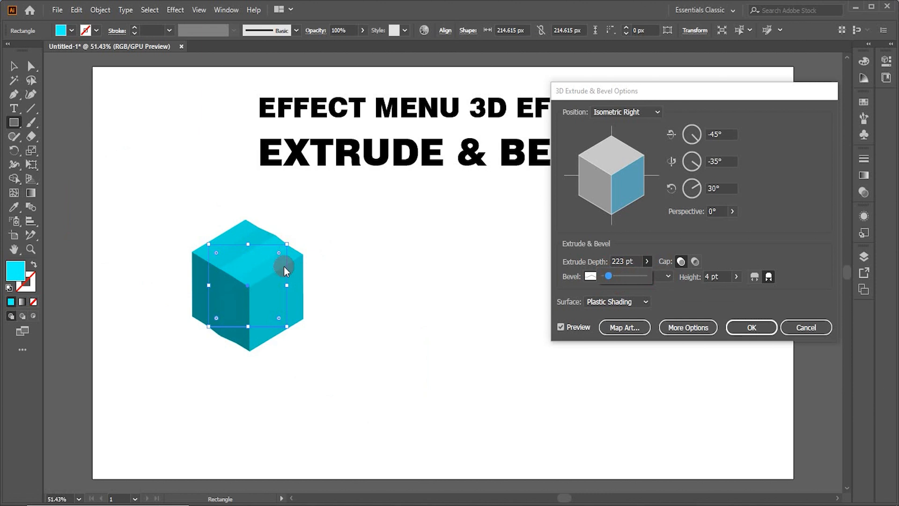
Step: Raise the extrude depth to 417 pt and choose the Rounded bevel shape after trying Rolling and Classic
{"action": "left_click", "coordinate": [668, 277]}
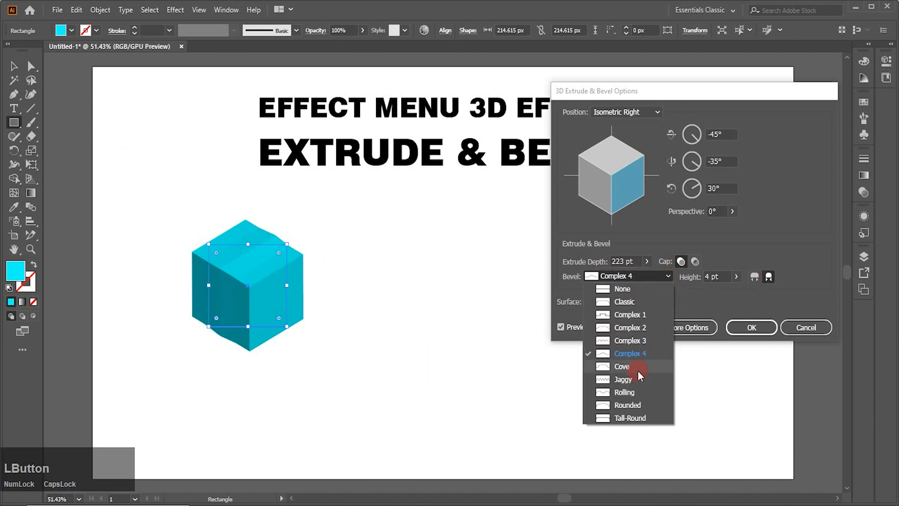
{"action": "left_click", "coordinate": [626, 392]}
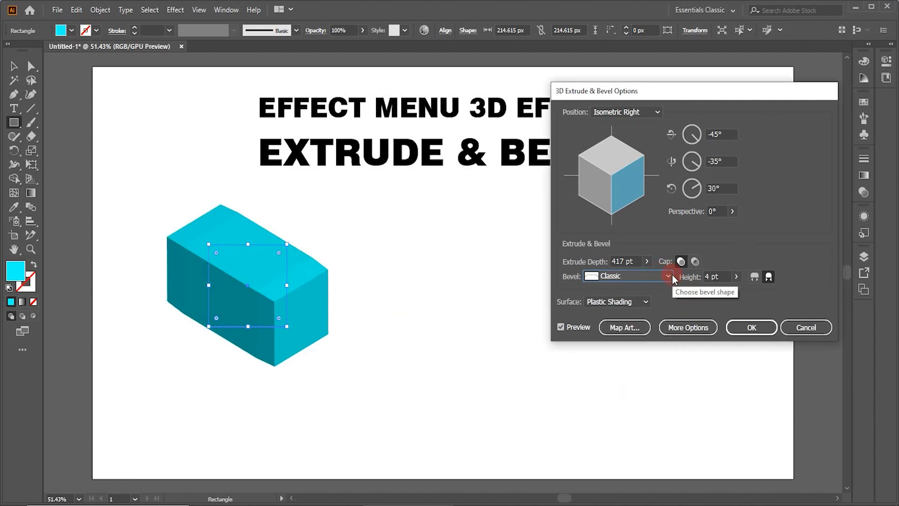
{"action": "left_click", "coordinate": [669, 276]}
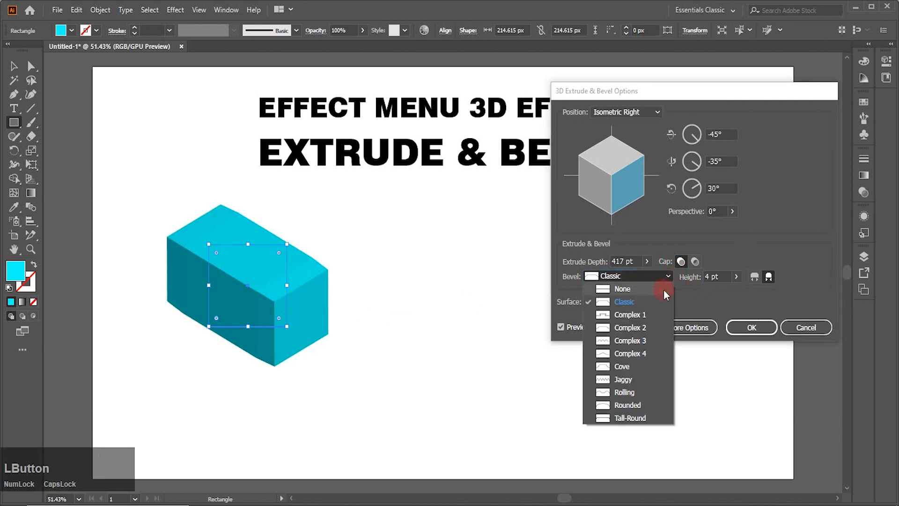
{"action": "left_click", "coordinate": [628, 405]}
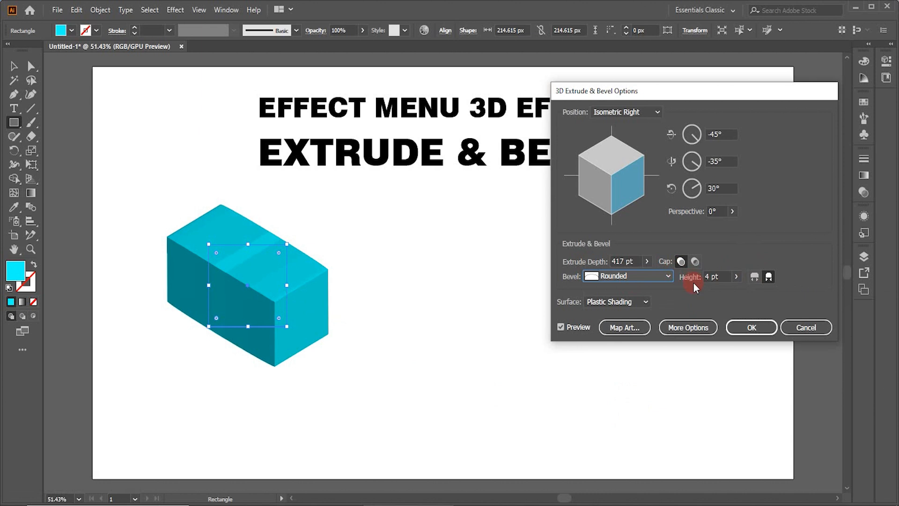
Step: Set the rounded bevel's height to 53 pt and try extending the bevel outward
{"action": "left_click", "coordinate": [734, 277]}
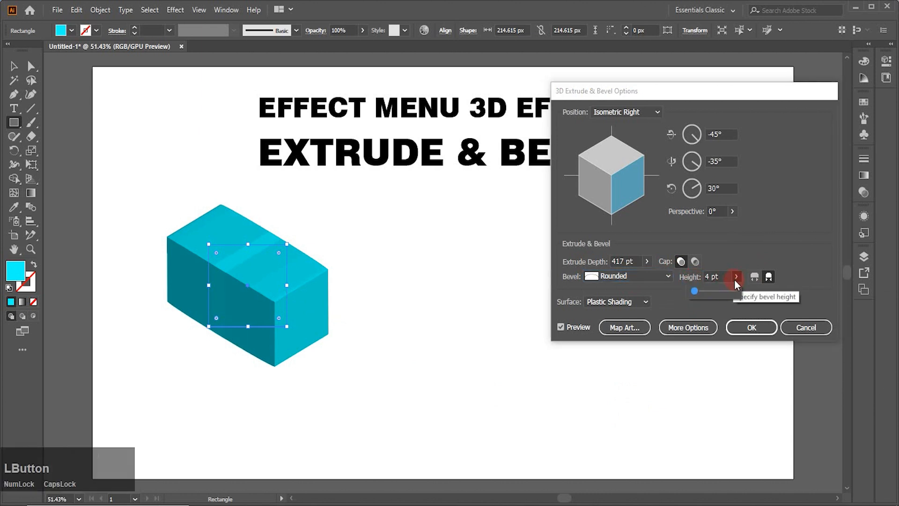
{"action": "left_click", "coordinate": [706, 289]}
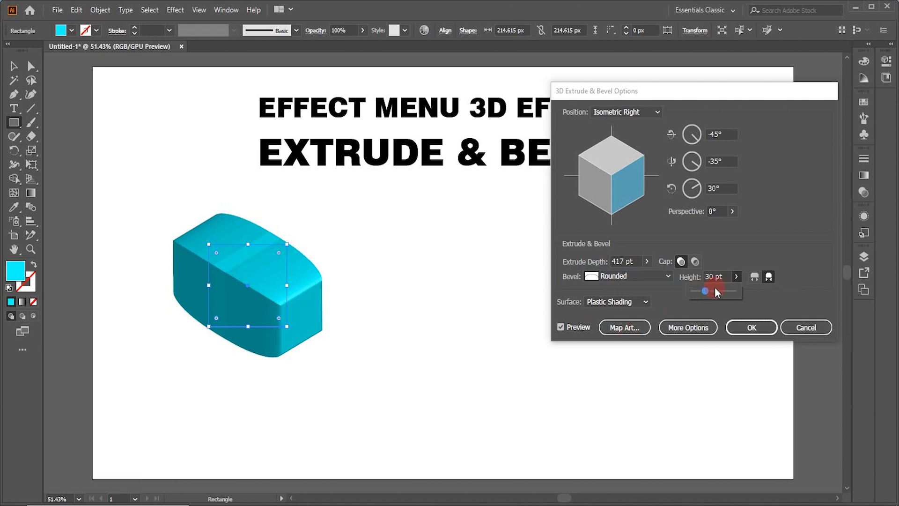
{"action": "left_click", "coordinate": [714, 290]}
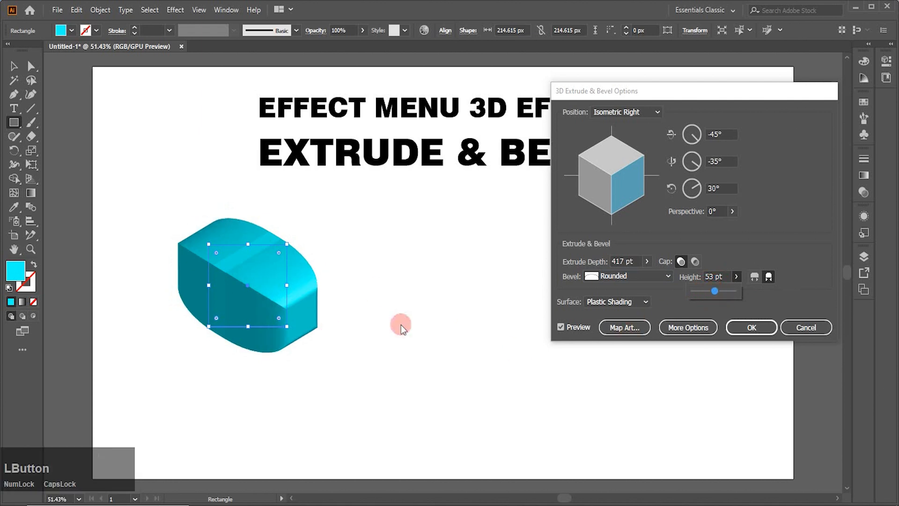
{"action": "left_click", "coordinate": [753, 276]}
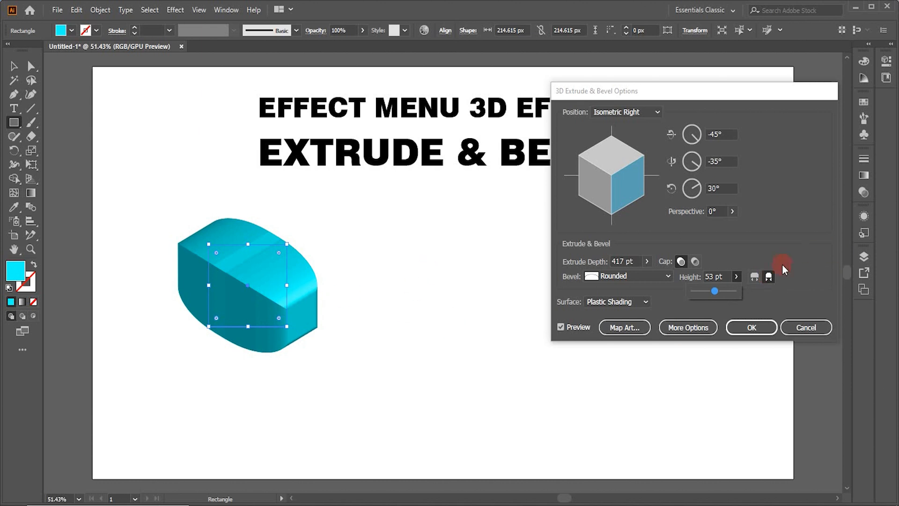
Step: Remove the bevel from the extruded object and try the Wireframe and No Shading surfaces
{"action": "left_click", "coordinate": [668, 277]}
{"action": "left_click", "coordinate": [623, 287]}
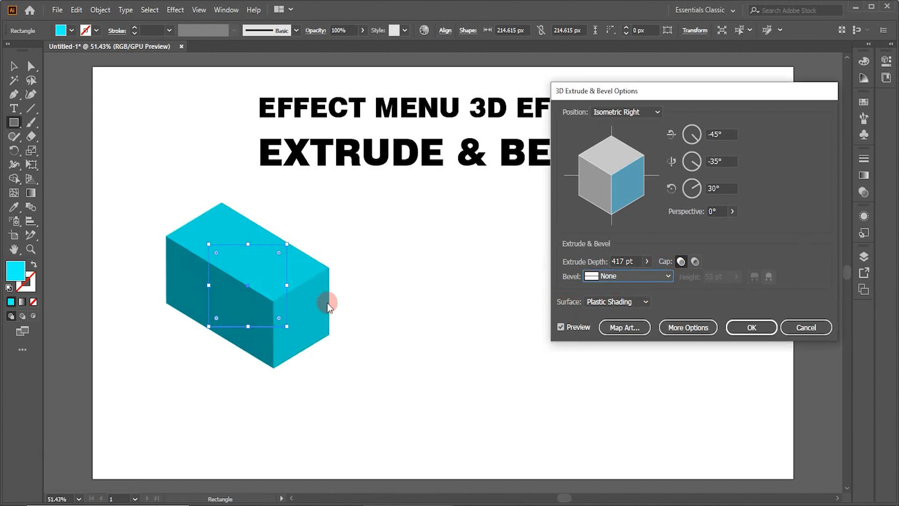
{"action": "left_click", "coordinate": [647, 303]}
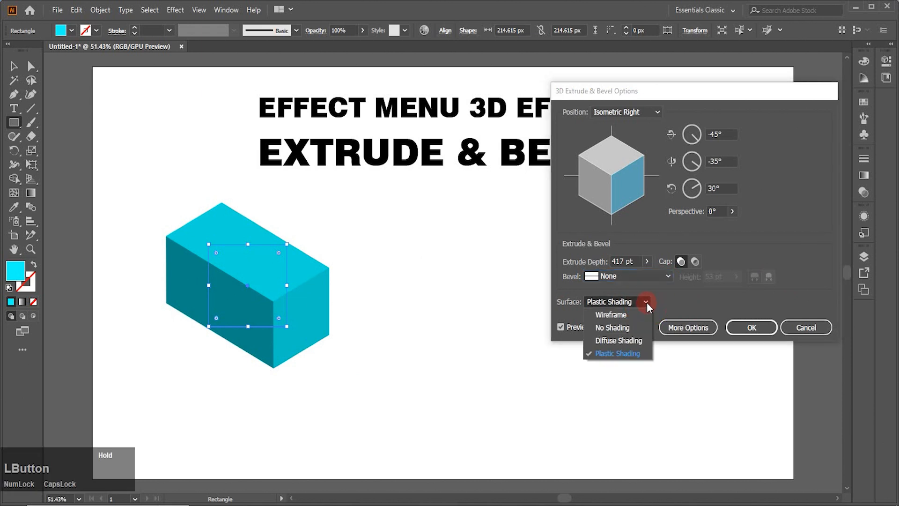
{"action": "left_click", "coordinate": [611, 315]}
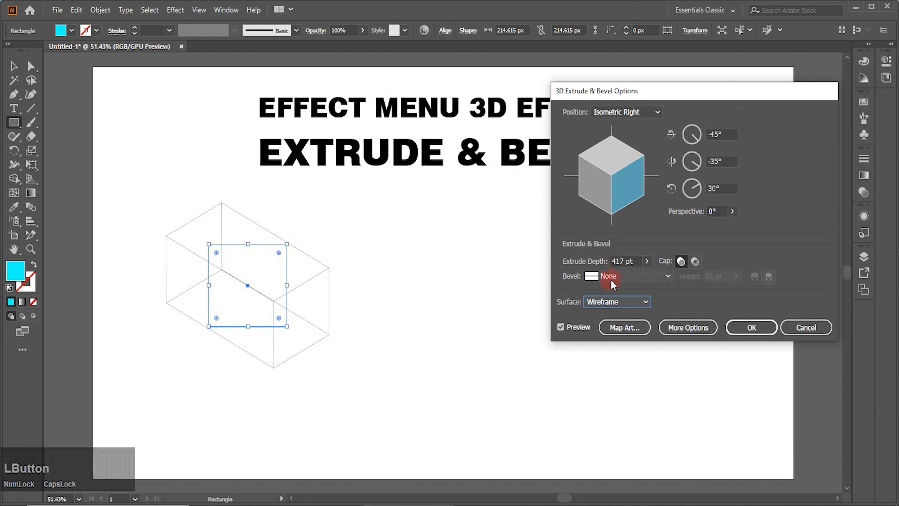
{"action": "left_click", "coordinate": [649, 302]}
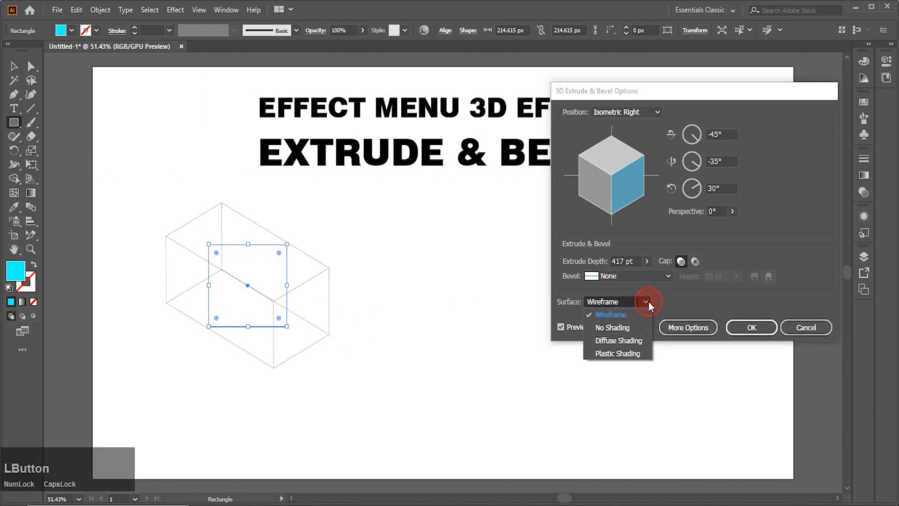
{"action": "left_click", "coordinate": [631, 325]}
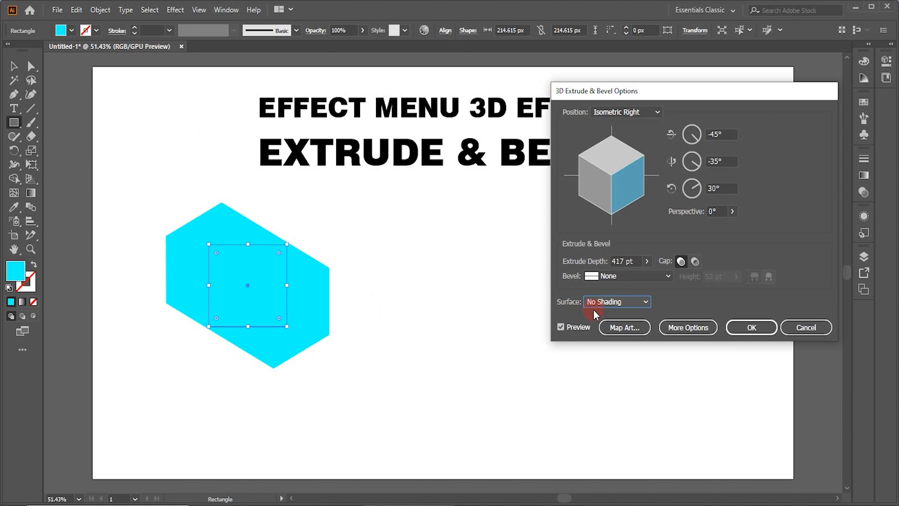
Step: Try the Diffuse Shading surface and return the surface to Plastic Shading
{"action": "left_click", "coordinate": [644, 301]}
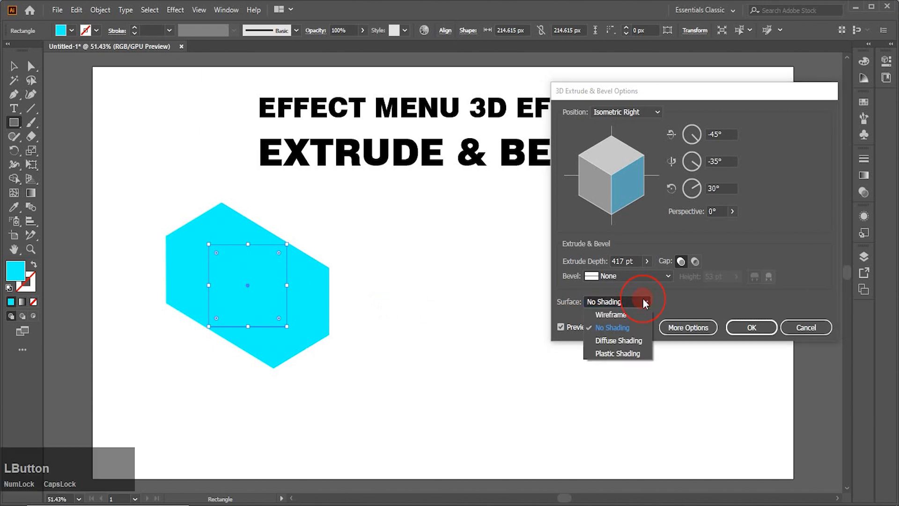
{"action": "left_click", "coordinate": [622, 344]}
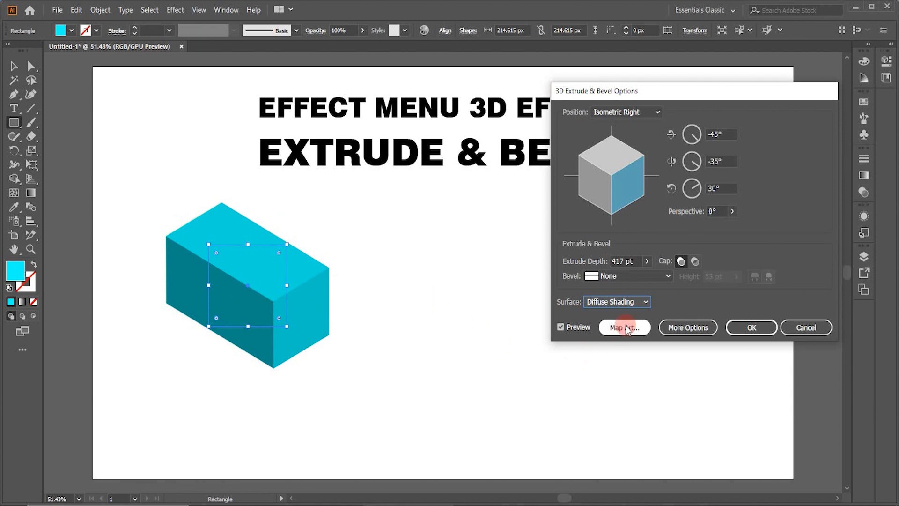
{"action": "left_click", "coordinate": [648, 301]}
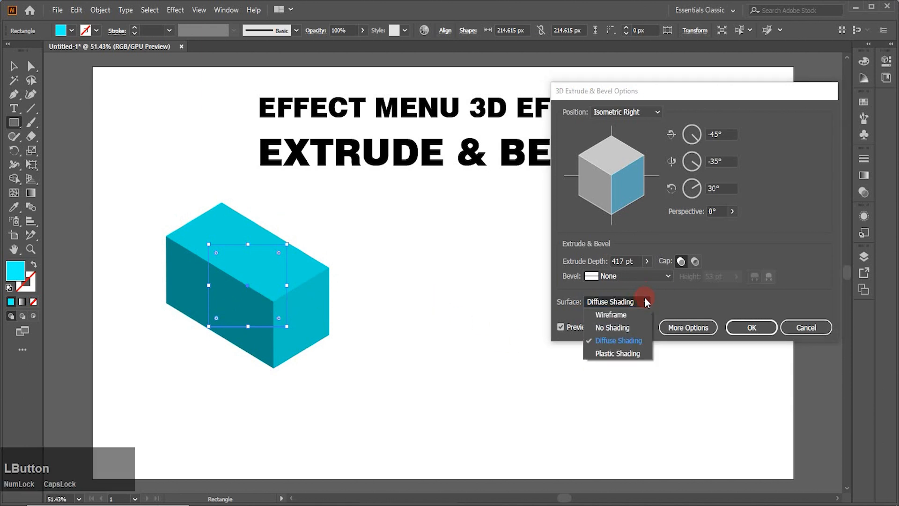
{"action": "left_click", "coordinate": [618, 353]}
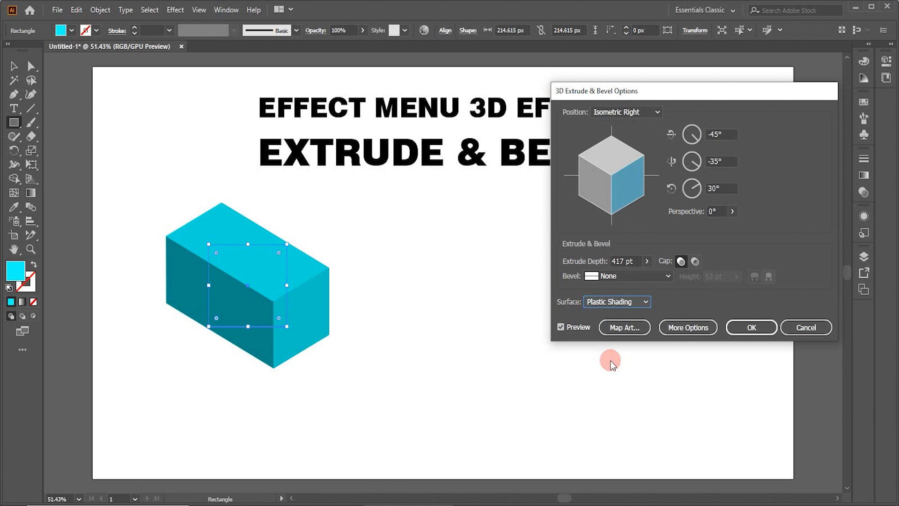
Step: Look at the Map Art settings without mapping anything, and expand the additional surface lighting options
{"action": "left_click", "coordinate": [620, 329]}
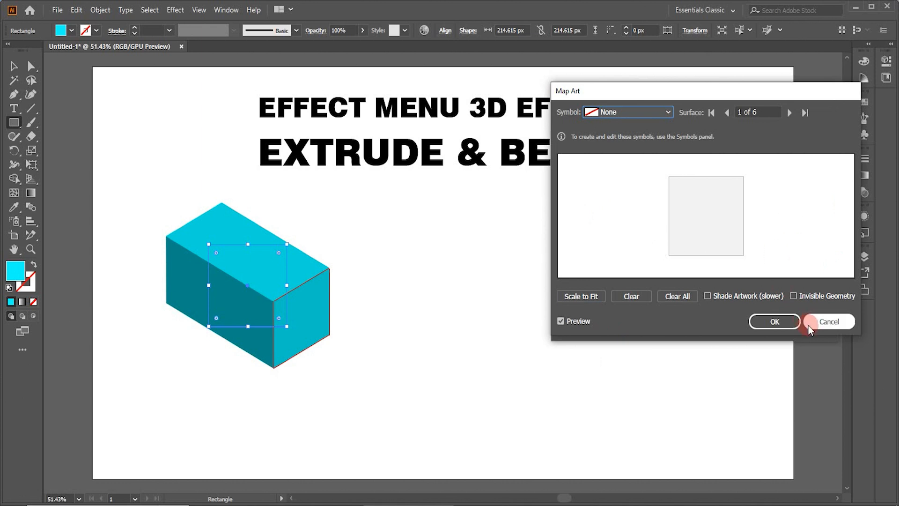
{"action": "left_click", "coordinate": [836, 322]}
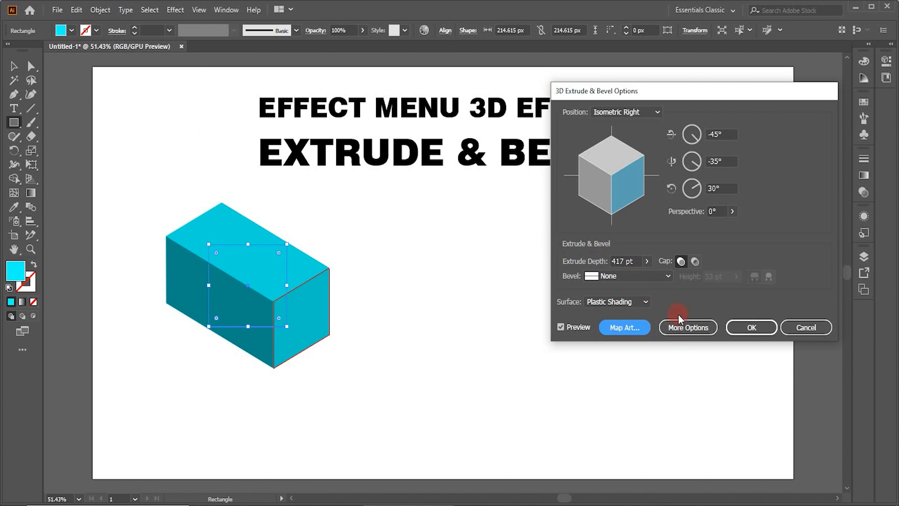
{"action": "left_click", "coordinate": [688, 329]}
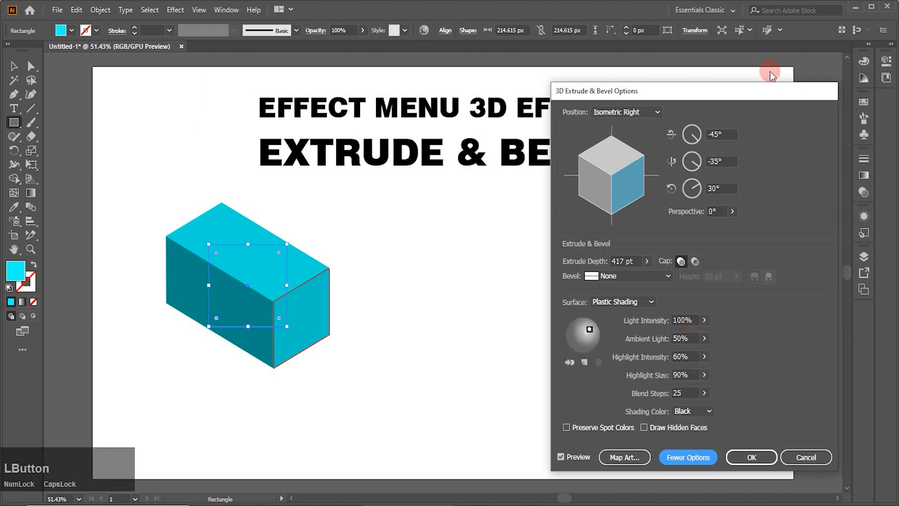
{"action": "left_click_drag", "start_coordinate": [747, 90], "coordinate": [745, 34]}
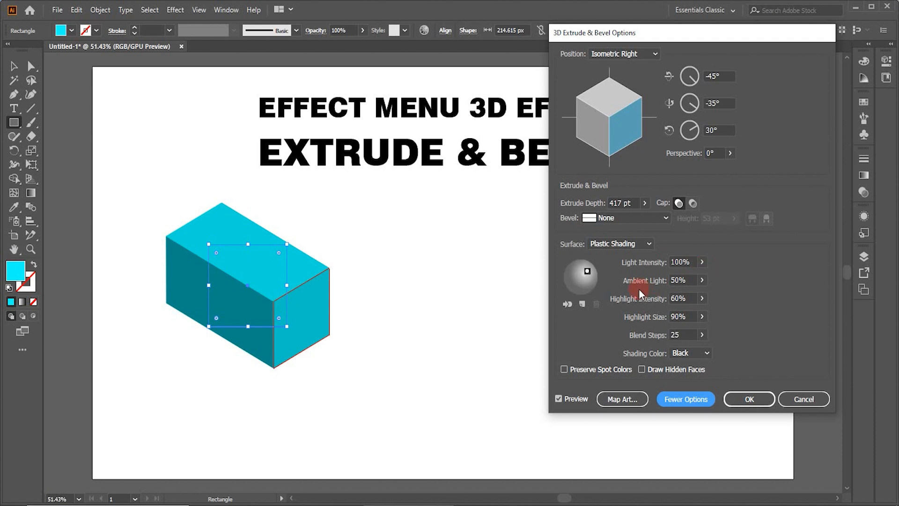
Step: Set the blend steps to 46 after trying 235
{"action": "left_click", "coordinate": [701, 280]}
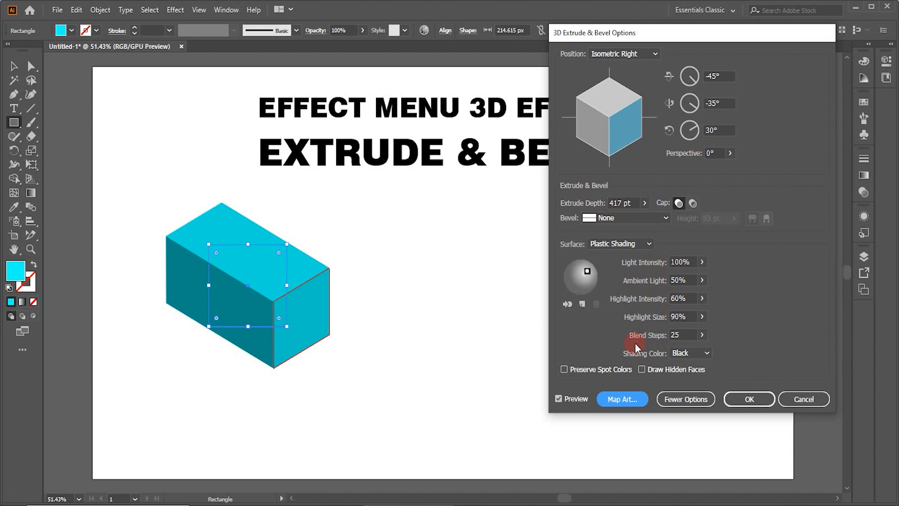
{"action": "left_click_drag", "start_coordinate": [704, 338], "coordinate": [681, 347]}
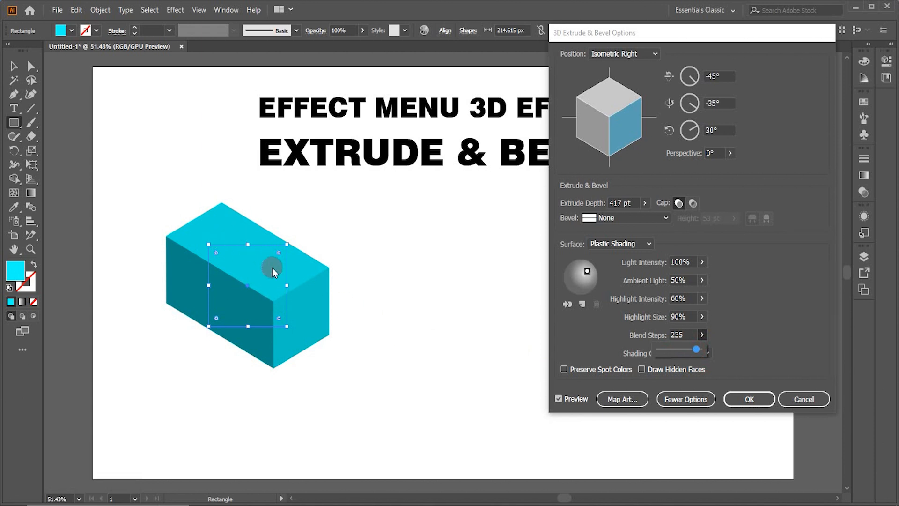
{"action": "left_click_drag", "start_coordinate": [672, 349], "coordinate": [656, 353]}
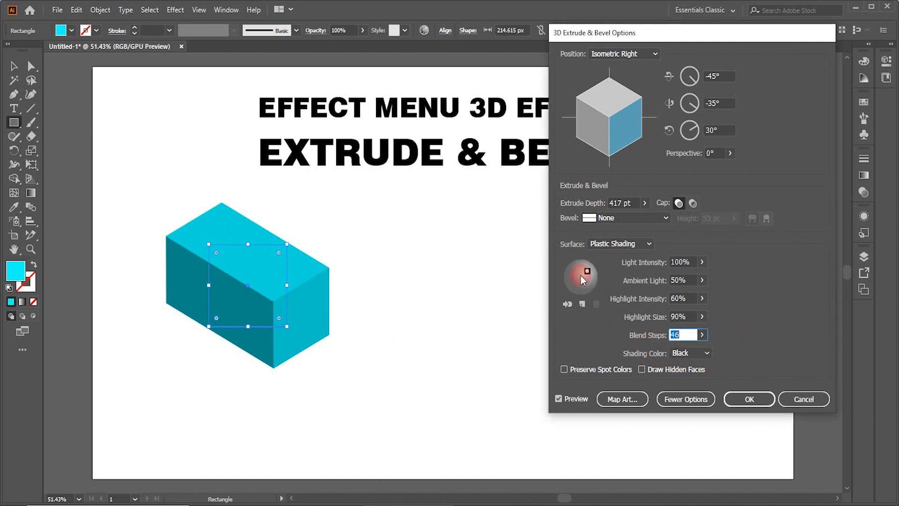
Step: Add a second light to the shading sphere and move the two lights to opposite sides
{"action": "left_click", "coordinate": [583, 303]}
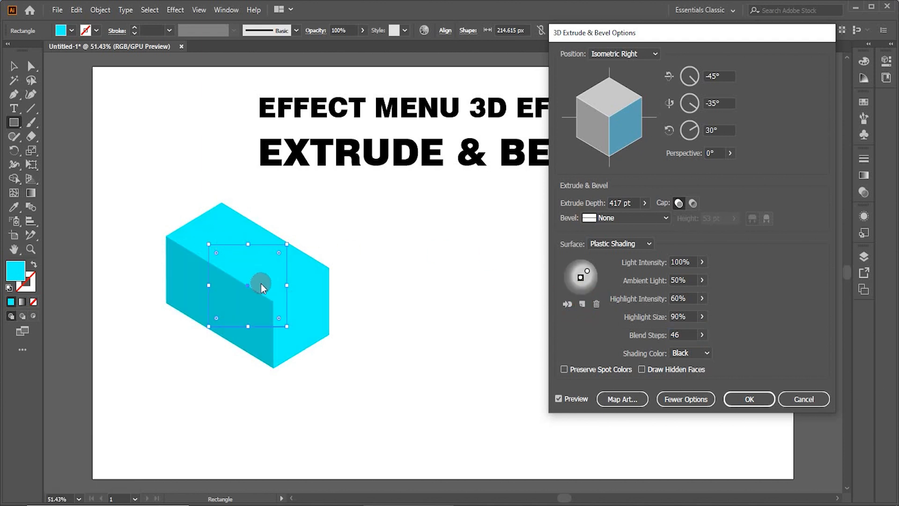
{"action": "left_click_drag", "start_coordinate": [588, 268], "coordinate": [576, 263]}
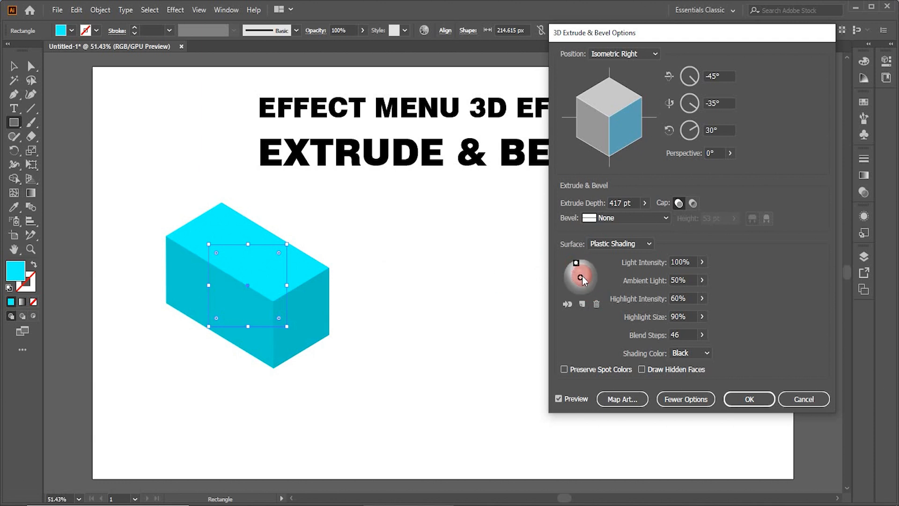
{"action": "mouse_move", "coordinate": [581, 277]}
{"action": "left_mouse_down"}
{"action": "mouse_move", "coordinate": [595, 283]}
{"action": "mouse_move", "coordinate": [594, 269]}
{"action": "mouse_move", "coordinate": [569, 270]}
{"action": "left_mouse_up"}
{"action": "left_click", "coordinate": [571, 264]}
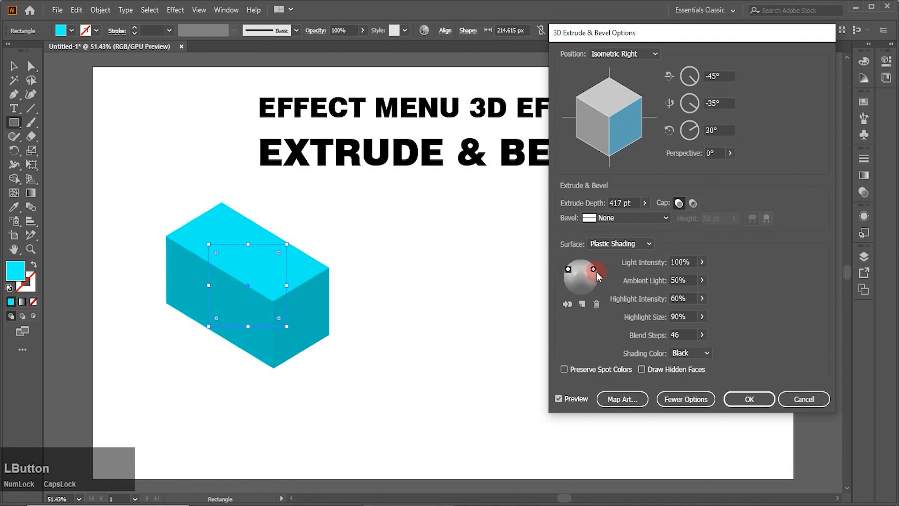
{"action": "left_click_drag", "start_coordinate": [593, 269], "coordinate": [594, 277]}
{"action": "left_click", "coordinate": [583, 304]}
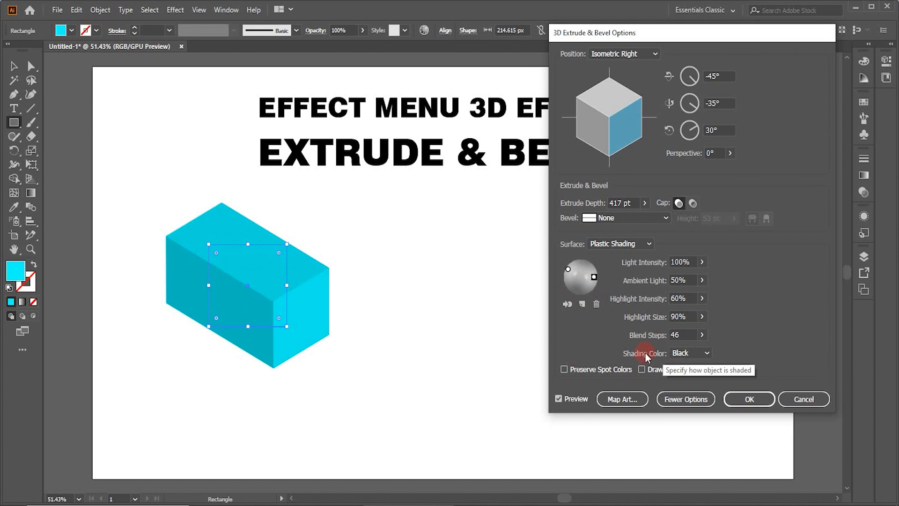
Step: Switch the shading color to Custom and pick a darker red for it
{"action": "left_click", "coordinate": [707, 354]}
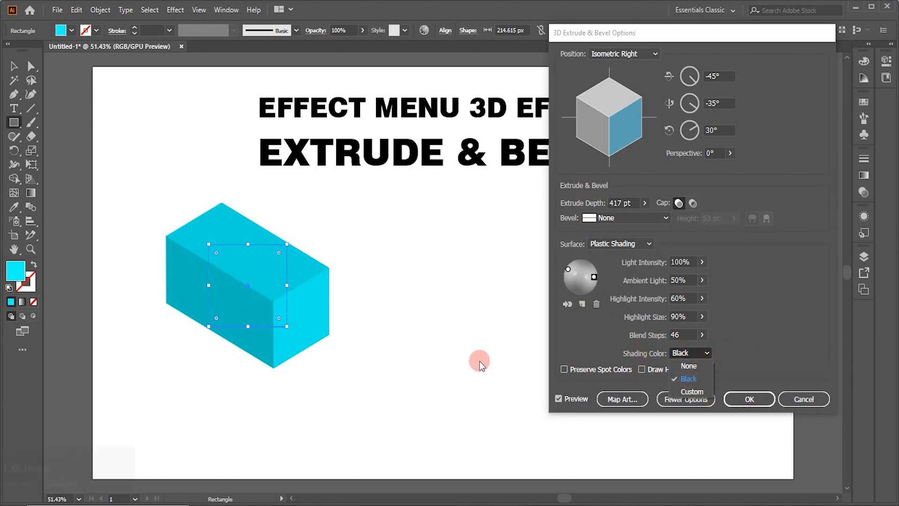
{"action": "left_click", "coordinate": [694, 390]}
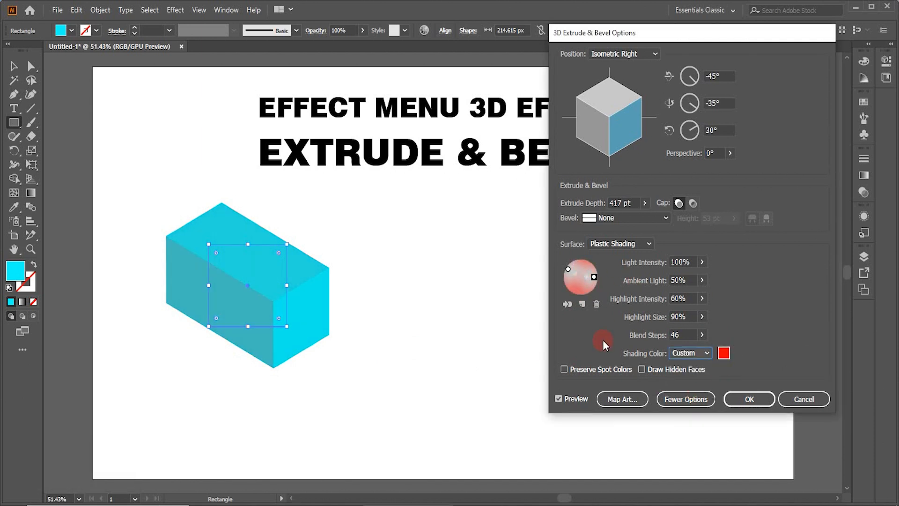
{"action": "left_click", "coordinate": [724, 352]}
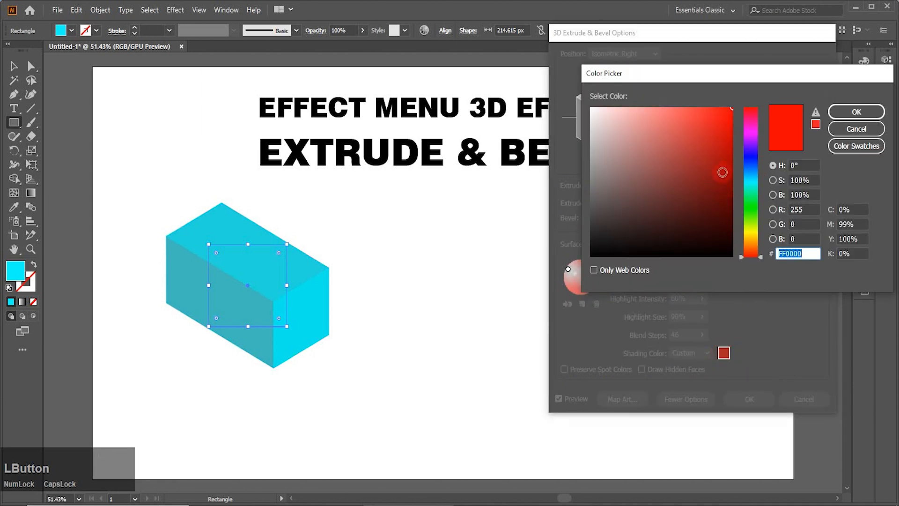
{"action": "left_click", "coordinate": [723, 172]}
{"action": "left_click", "coordinate": [849, 116]}
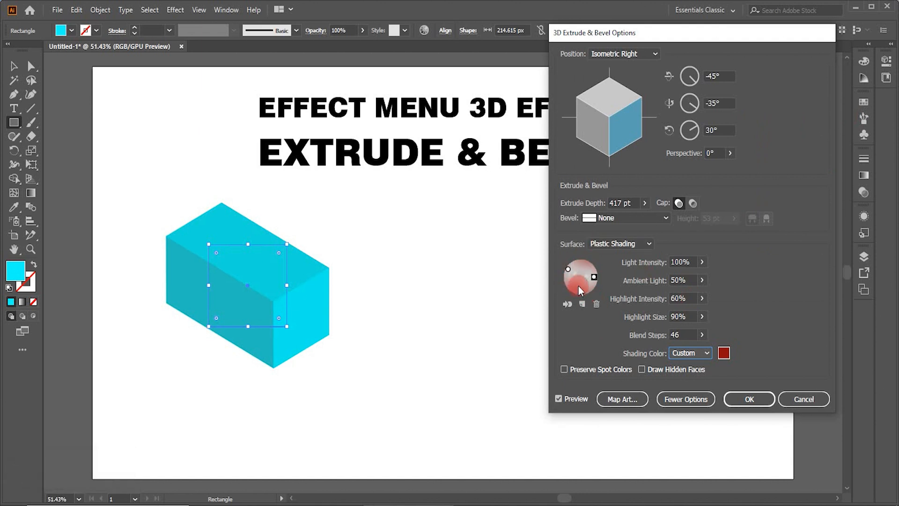
Step: Return the shading color to Black
{"action": "left_click", "coordinate": [558, 399]}
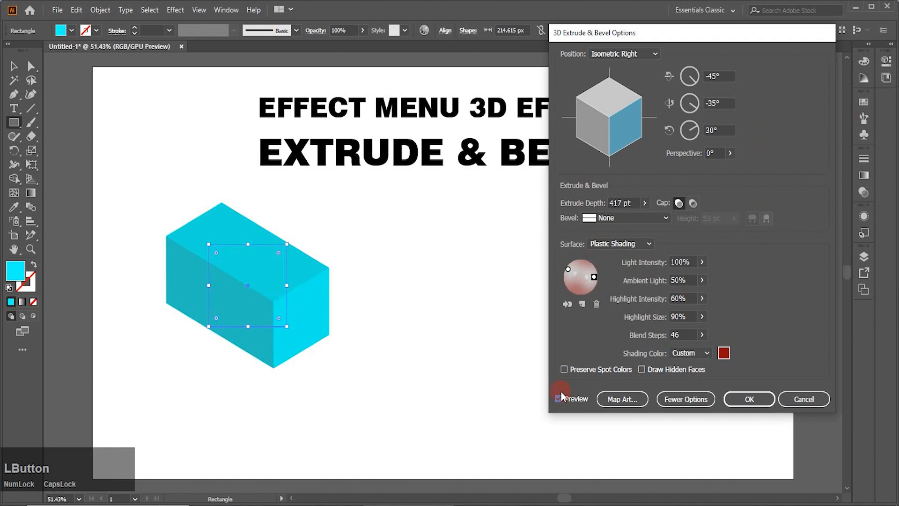
{"action": "left_click", "coordinate": [707, 354]}
{"action": "left_click", "coordinate": [689, 379]}
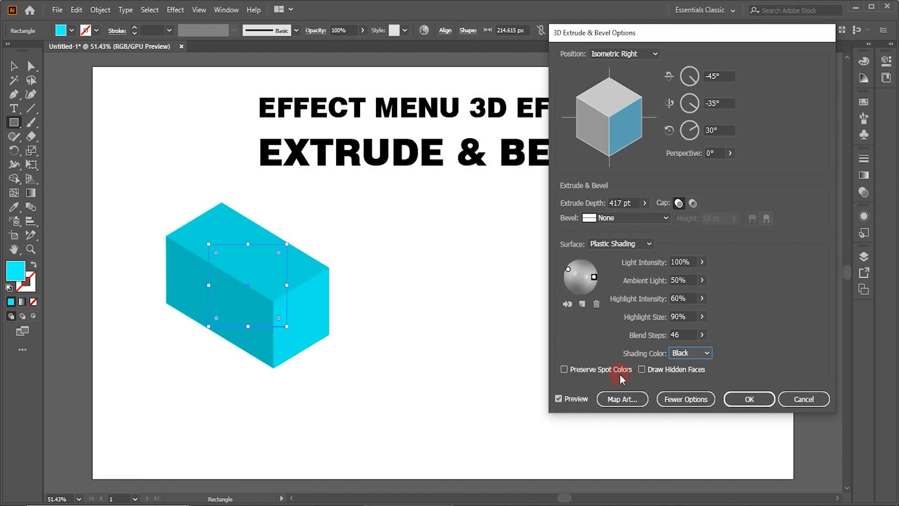
Step: Try the Preserve Spot Colors and Draw Hidden Faces options, and cancel the 3D effect
{"action": "left_click", "coordinate": [564, 369]}
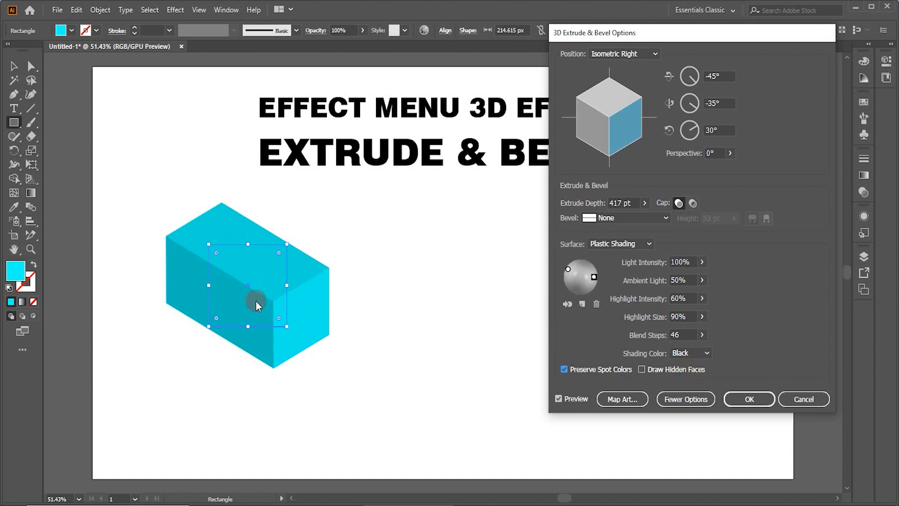
{"action": "left_click", "coordinate": [641, 370]}
{"action": "left_click", "coordinate": [805, 400]}
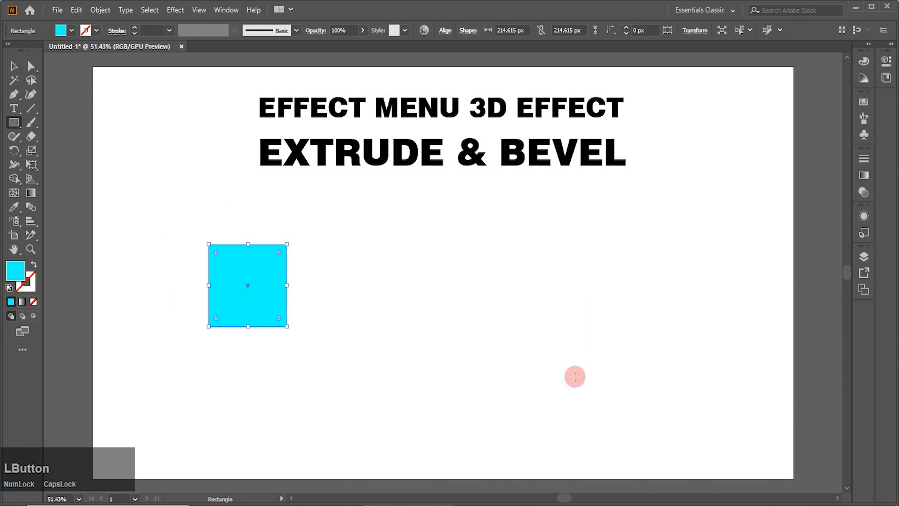
Step: Delete the cyan square and draw a cyan circle about 168 px in diameter in its place
{"action": "key", "text": "Delete"}
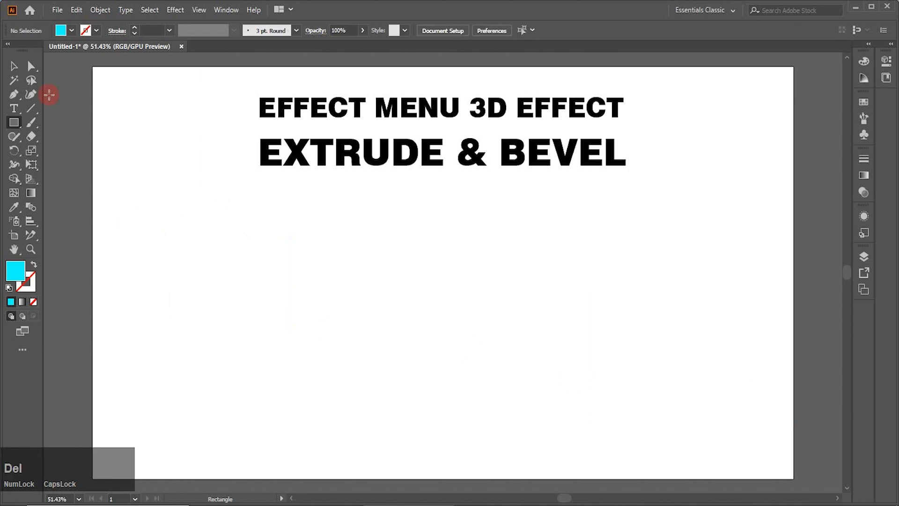
{"action": "left_click", "coordinate": [19, 124]}
{"action": "left_click_drag", "start_coordinate": [20, 124], "coordinate": [57, 155]}
{"action": "left_click_drag", "start_coordinate": [184, 248], "coordinate": [247, 313]}
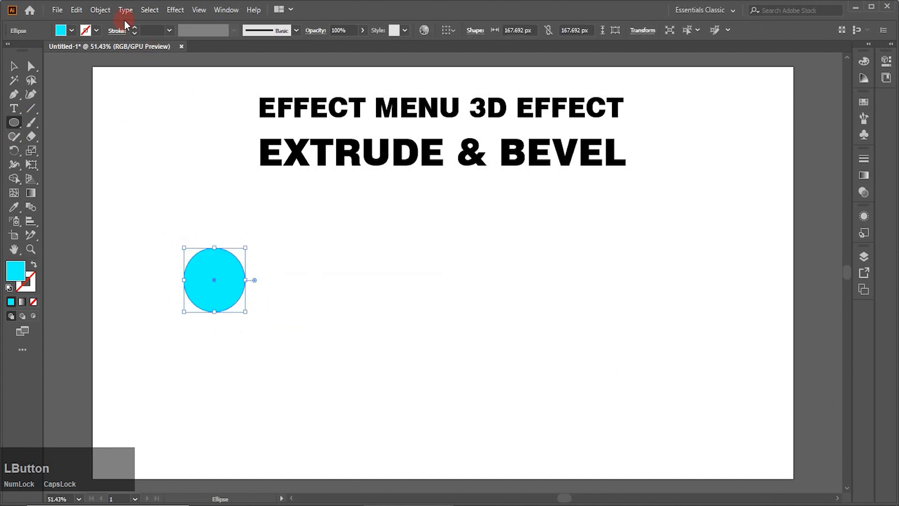
Step: Preview the 3D Extrude & Bevel effect on the cyan circle with an extrude depth of 833 pt
{"action": "left_click", "coordinate": [169, 13]}
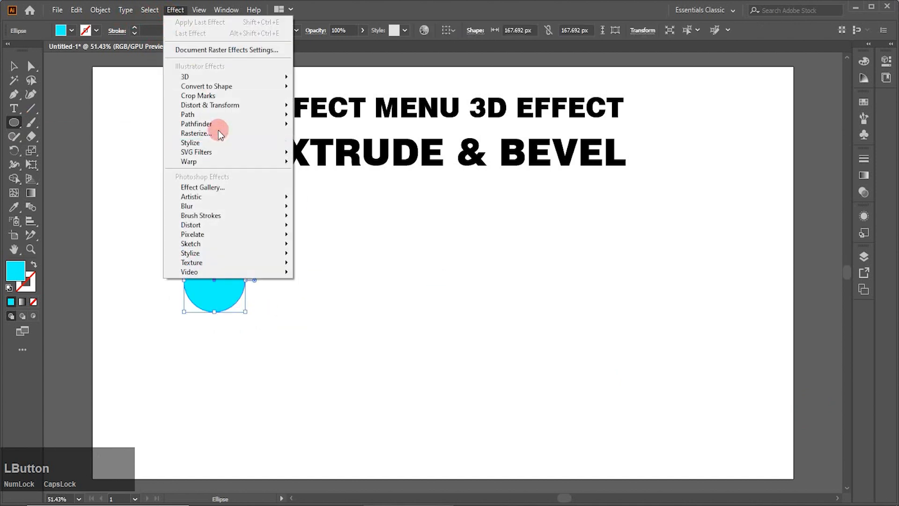
{"action": "mouse_move", "coordinate": [258, 75]}
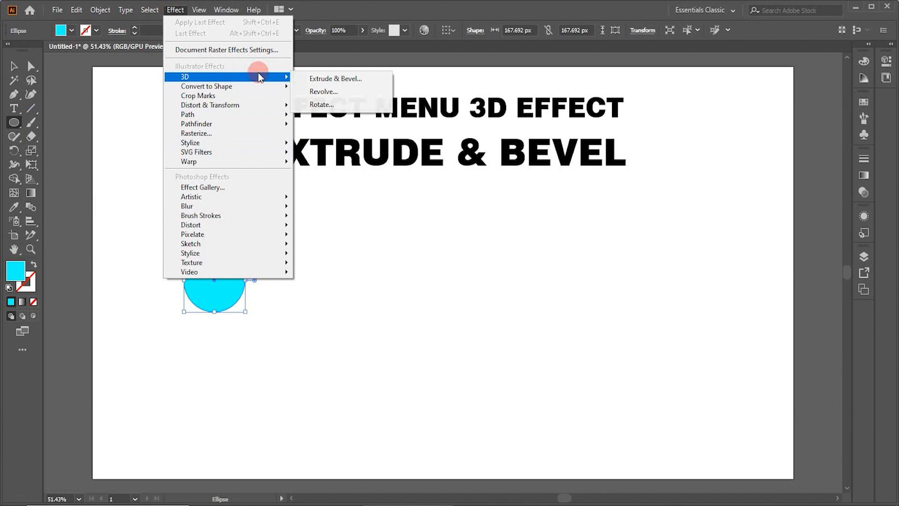
{"action": "left_click", "coordinate": [316, 79]}
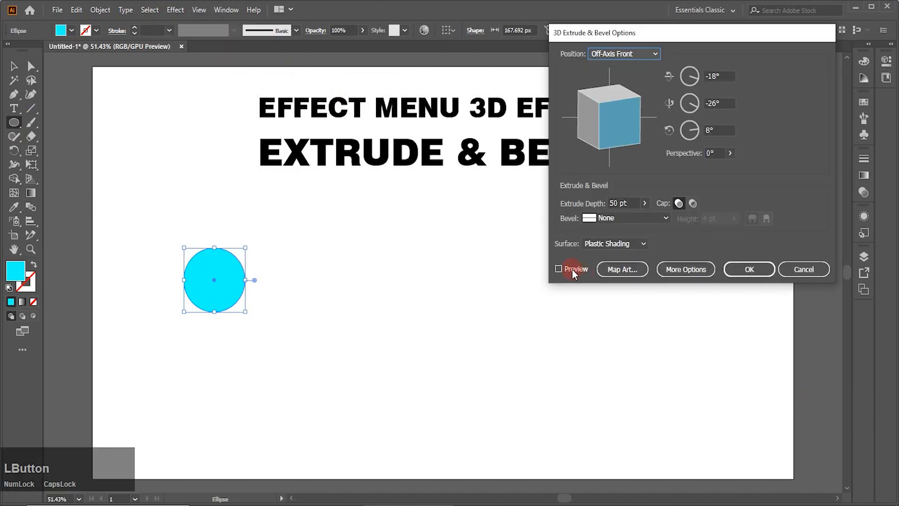
{"action": "left_click", "coordinate": [558, 270]}
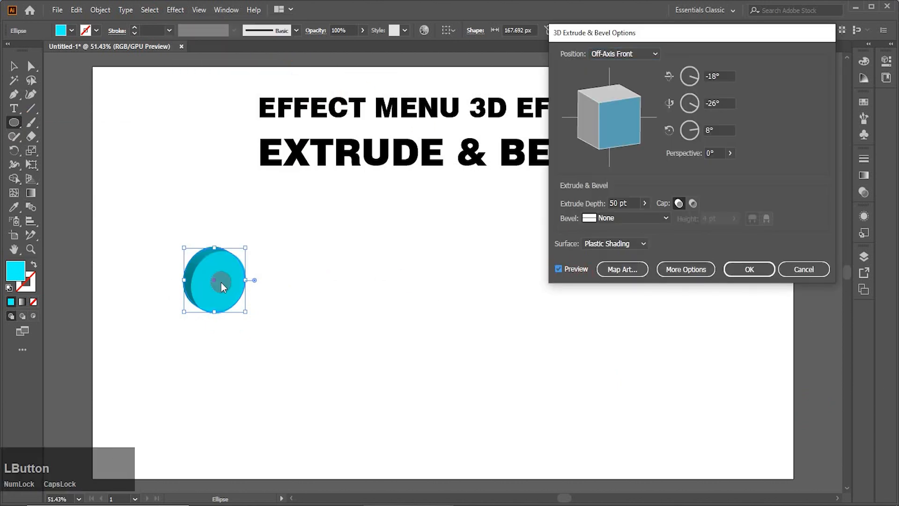
{"action": "left_click", "coordinate": [645, 204]}
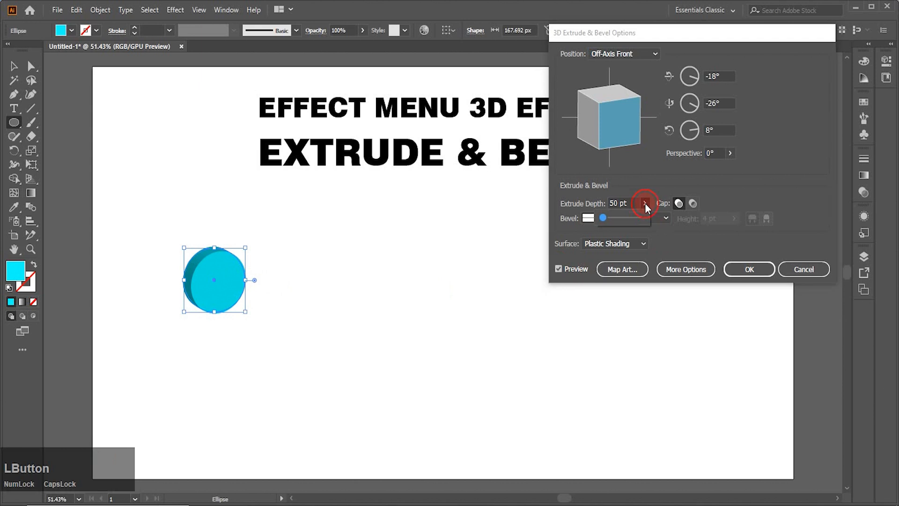
{"action": "left_click", "coordinate": [619, 217]}
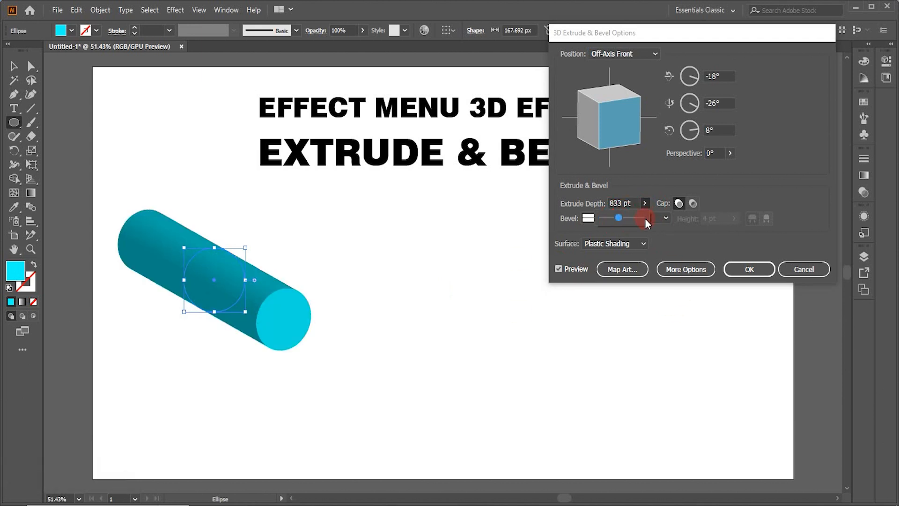
Step: Give the extruded circle a Rounded bevel with a height of 53 pt
{"action": "left_click", "coordinate": [667, 220]}
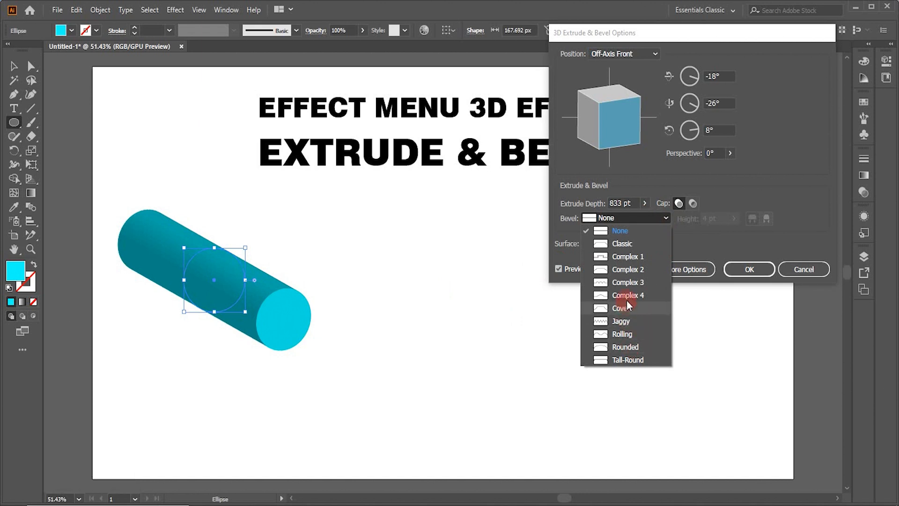
{"action": "left_click", "coordinate": [633, 347]}
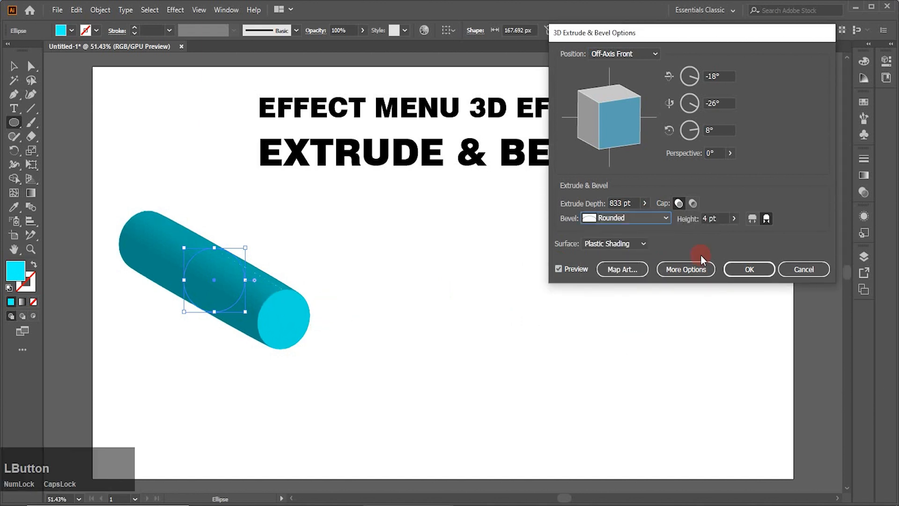
{"action": "left_click", "coordinate": [735, 218]}
{"action": "left_click_drag", "start_coordinate": [735, 218], "coordinate": [712, 232]}
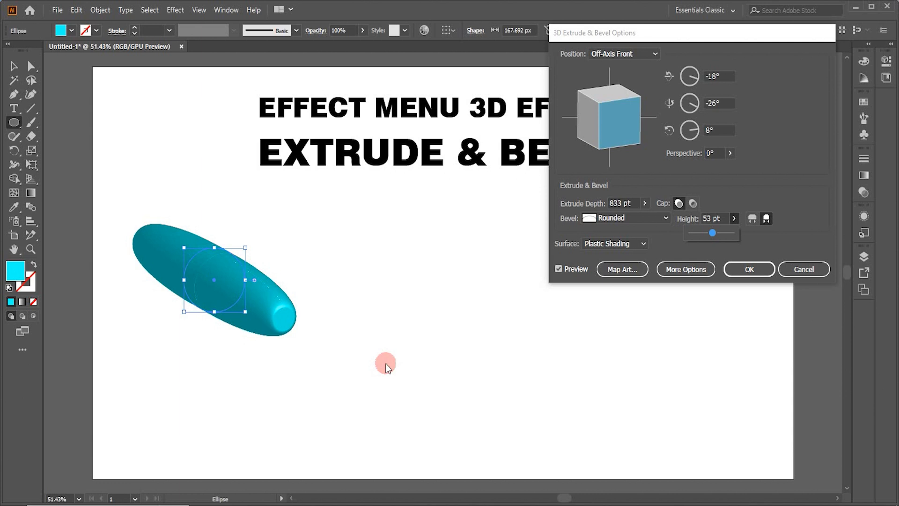
Step: Cancel the 3D effect and delete the cyan circle
{"action": "left_click", "coordinate": [798, 265]}
{"action": "key", "text": "Delete"}
{"action": "left_click", "coordinate": [13, 66]}
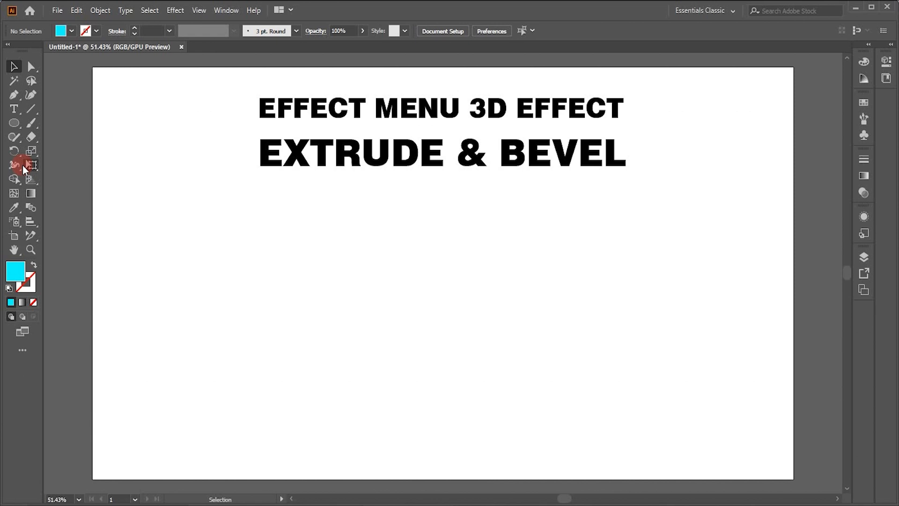
Step: Restore the default fill and stroke, and draw a rectangle covering the whole artboard, filled with the light orange swatch
{"action": "key", "text": "d"}
{"action": "left_click", "coordinate": [14, 123]}
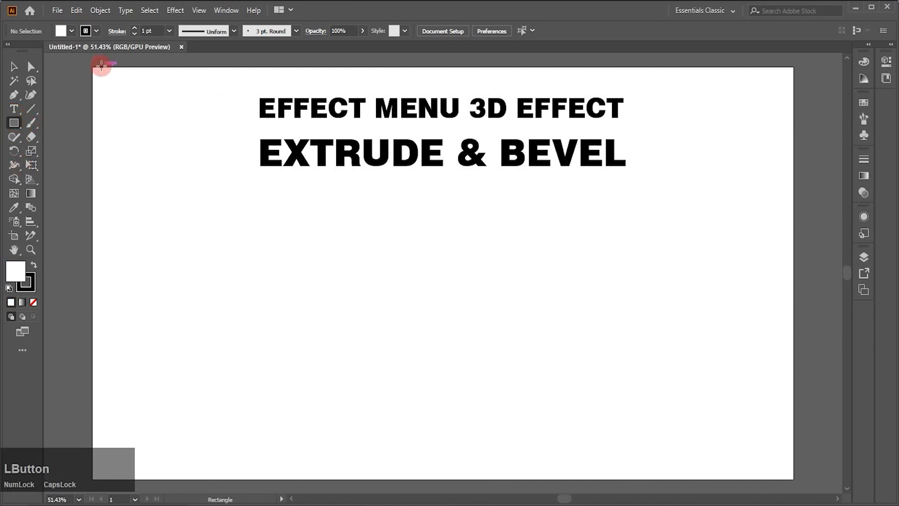
{"action": "left_click_drag", "start_coordinate": [101, 66], "coordinate": [794, 479]}
{"action": "left_click", "coordinate": [71, 31]}
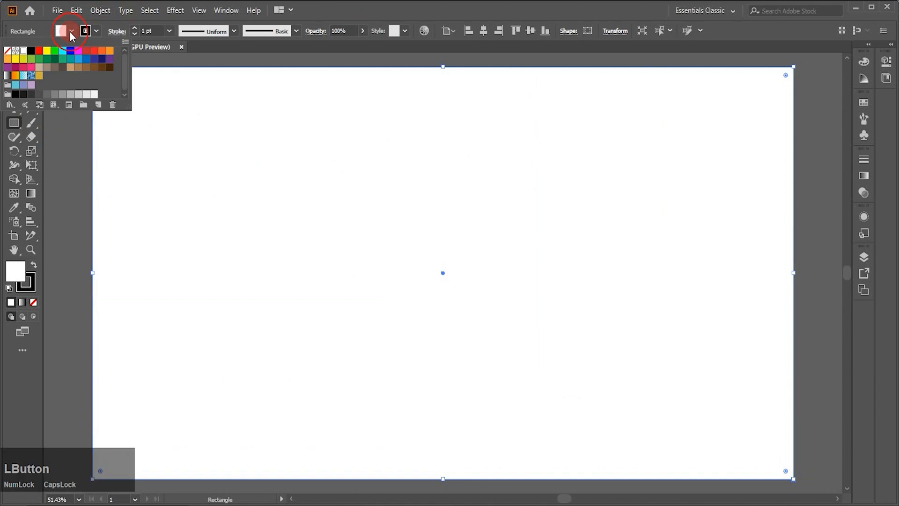
{"action": "left_click", "coordinate": [7, 59]}
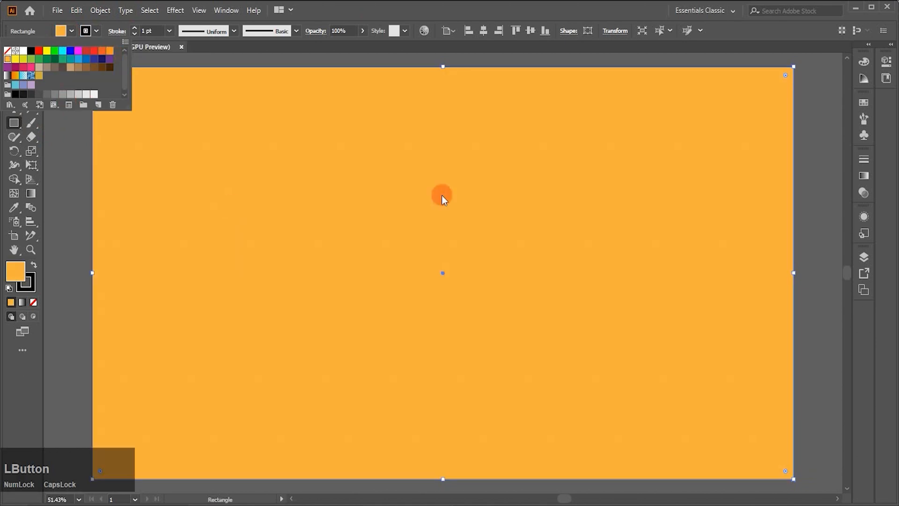
Step: Change the rectangle's fill to a darker, more muted orange
{"action": "double_click", "coordinate": [23, 278]}
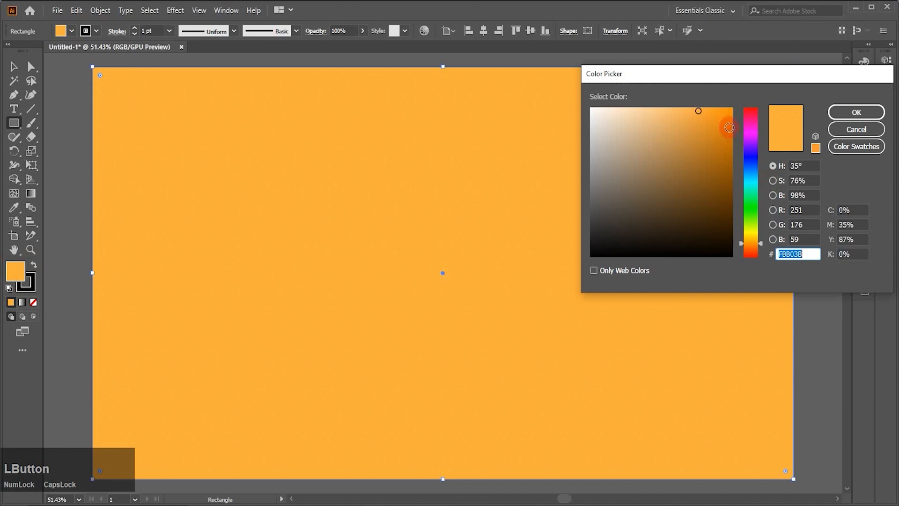
{"action": "left_click", "coordinate": [715, 113]}
{"action": "mouse_move", "coordinate": [716, 113]}
{"action": "left_mouse_down"}
{"action": "mouse_move", "coordinate": [717, 125]}
{"action": "mouse_move", "coordinate": [693, 134]}
{"action": "left_mouse_up"}
{"action": "left_click", "coordinate": [857, 112]}
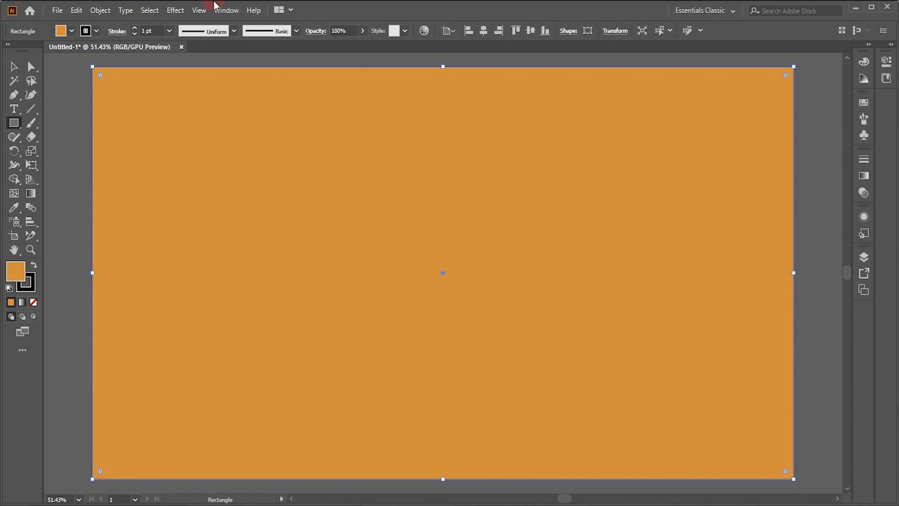
Step: Send the orange rectangle to the back, behind both title texts, and lock it
{"action": "left_click", "coordinate": [13, 68]}
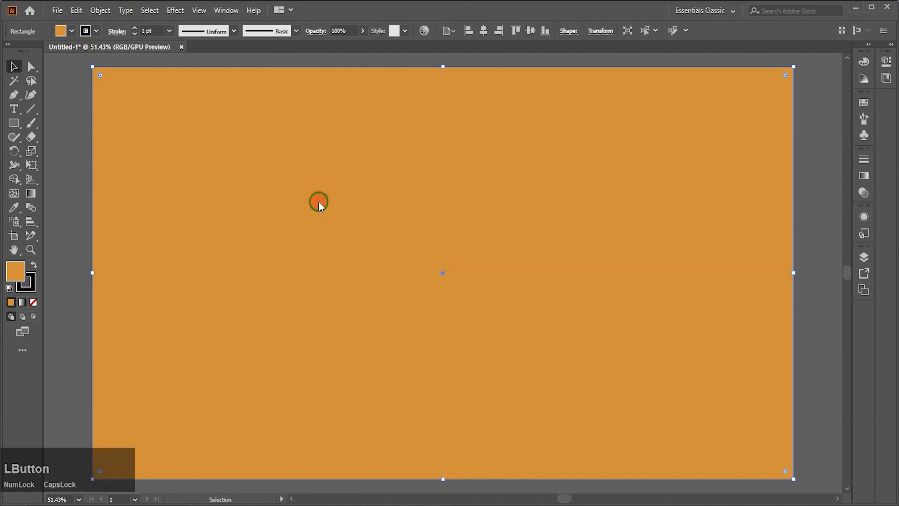
{"action": "right_click", "coordinate": [319, 201]}
{"action": "mouse_move", "coordinate": [370, 387]}
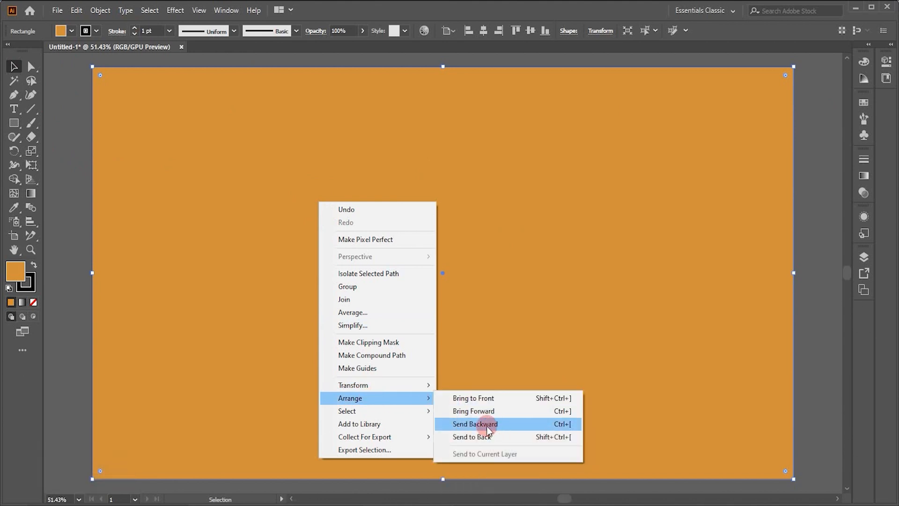
{"action": "left_click", "coordinate": [481, 438]}
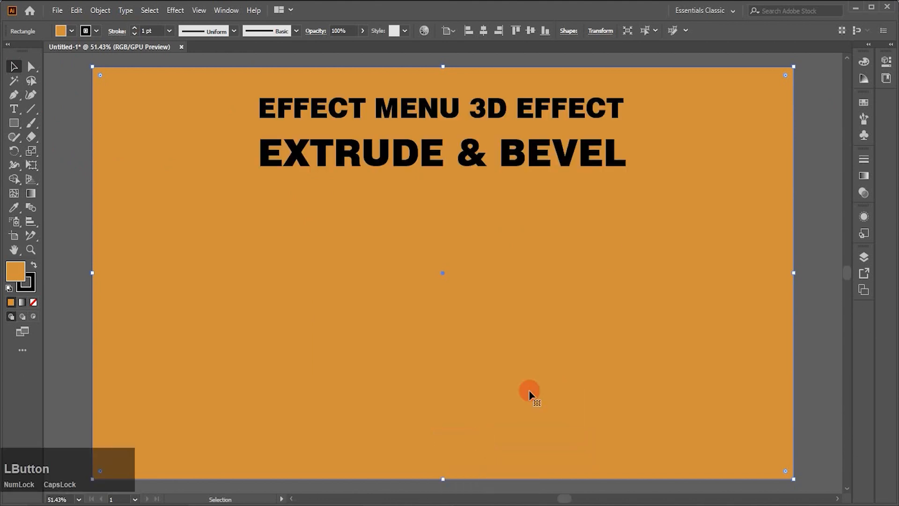
{"action": "left_click", "coordinate": [862, 258]}
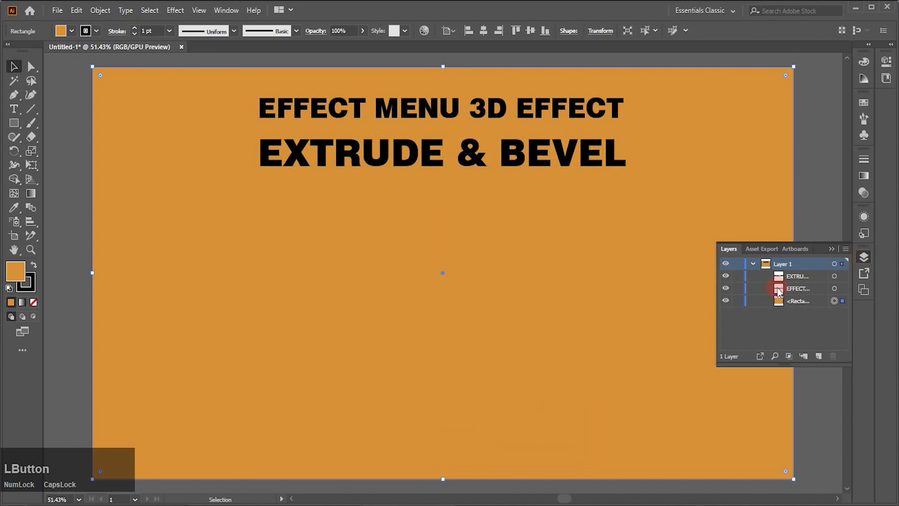
{"action": "left_click", "coordinate": [738, 301]}
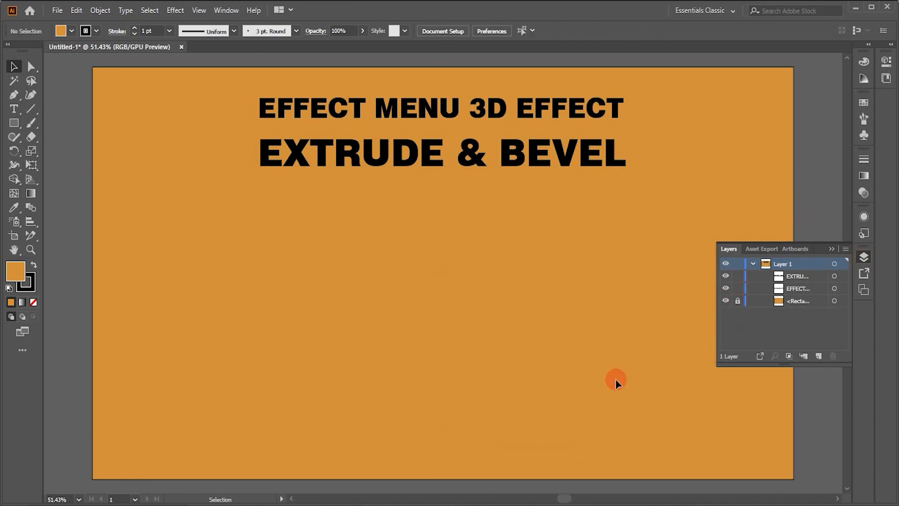
{"action": "left_click", "coordinate": [861, 257]}
Step: Move the "EXTRUDE & BEVEL" text to the artboard's lower right and the "EFFECT MENU 3D EFFECT" text to its middle
{"action": "left_click_drag", "start_coordinate": [254, 89], "coordinate": [321, 192]}
{"action": "left_click_drag", "start_coordinate": [372, 157], "coordinate": [539, 404]}
{"action": "left_click", "coordinate": [453, 355]}
{"action": "left_click_drag", "start_coordinate": [471, 281], "coordinate": [430, 273]}
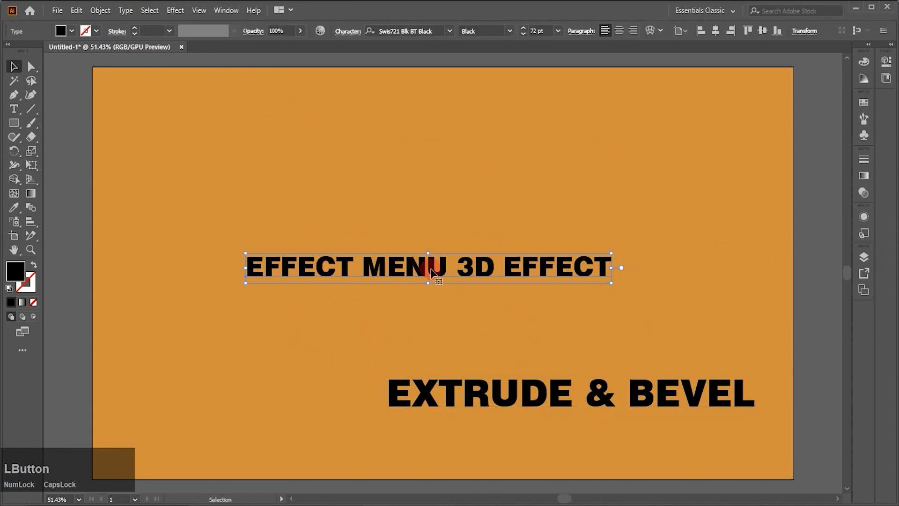
Step: Sample the background orange as the fill of the "EFFECT MENU 3D EFFECT" text
{"action": "left_click", "coordinate": [14, 208]}
{"action": "left_click", "coordinate": [229, 167]}
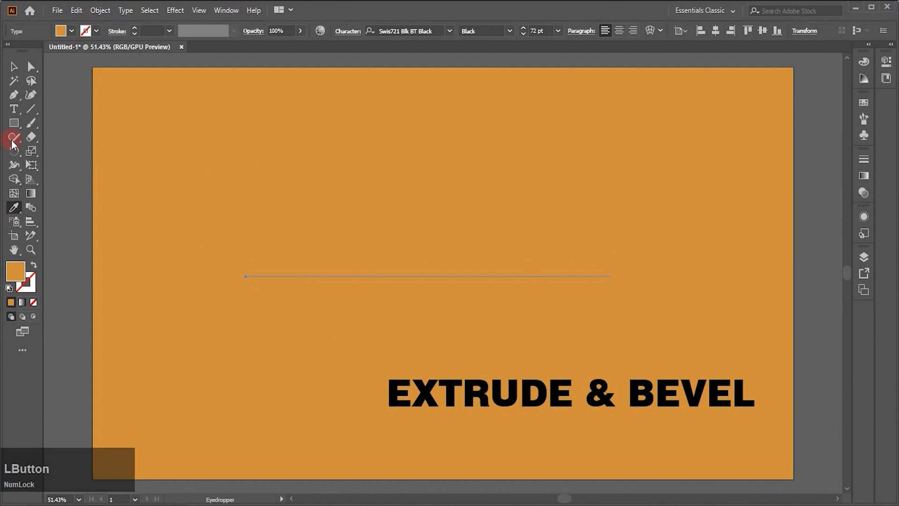
{"action": "left_click", "coordinate": [14, 66]}
Step: Preview the 3D Extrude & Bevel effect on the "EFFECT MENU 3D EFFECT" text with an extrude depth of 60 pt
{"action": "left_click", "coordinate": [176, 11]}
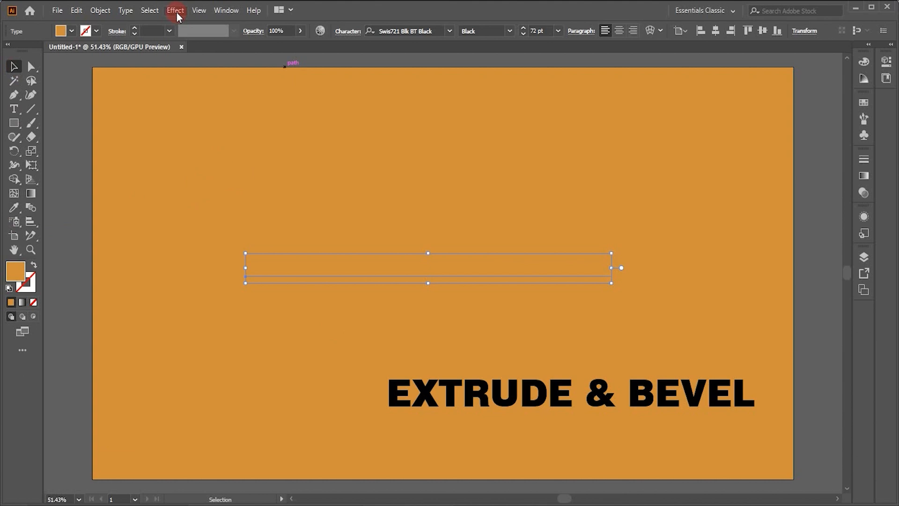
{"action": "left_click", "coordinate": [176, 12]}
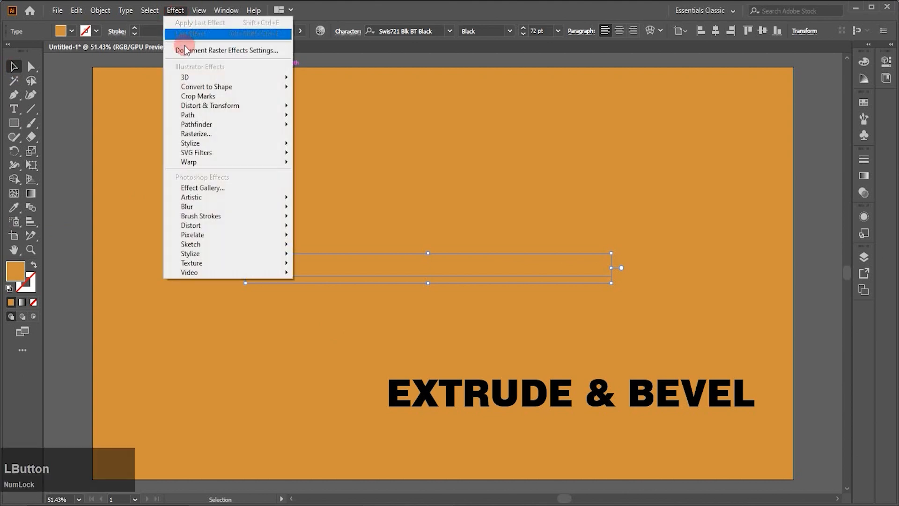
{"action": "mouse_move", "coordinate": [188, 78]}
{"action": "left_click", "coordinate": [336, 79]}
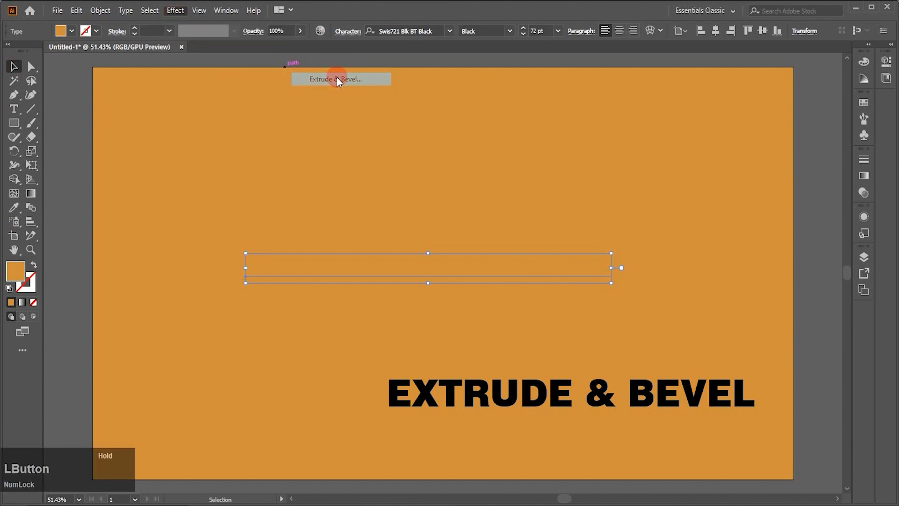
{"action": "left_click", "coordinate": [558, 269]}
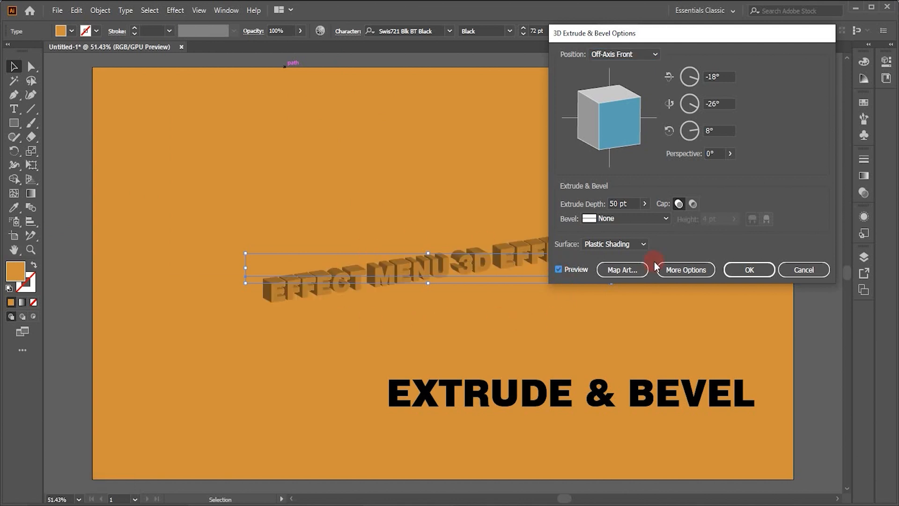
{"action": "left_click_drag", "start_coordinate": [630, 203], "coordinate": [598, 200]}
{"action": "key", "text": "shift+Up"}
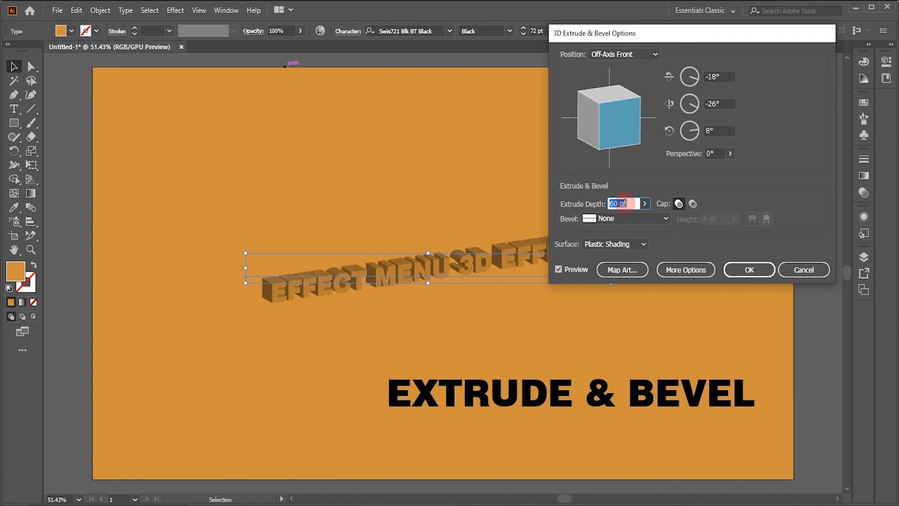
Step: Enable Draw Hidden Faces and Preserve Spot Colors for the text's 3D effect, and apply it
{"action": "left_click", "coordinate": [686, 269]}
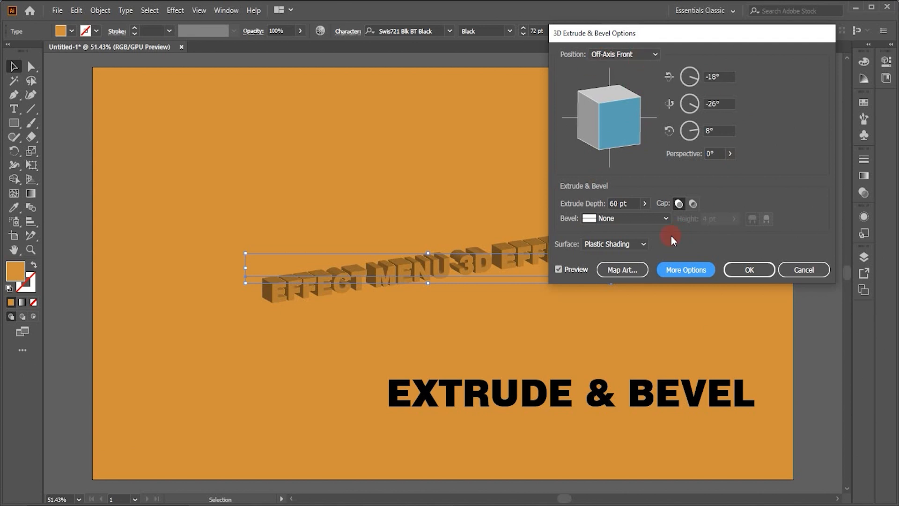
{"action": "left_click", "coordinate": [690, 275]}
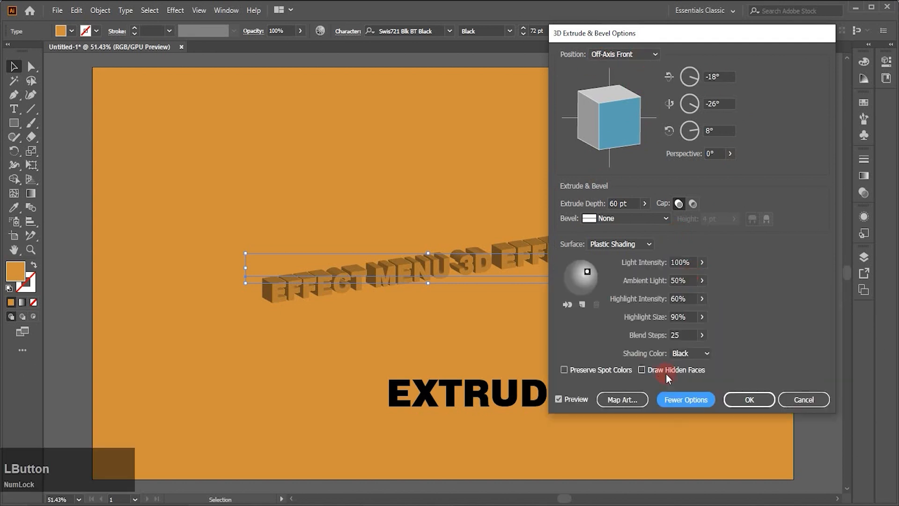
{"action": "left_click", "coordinate": [643, 369]}
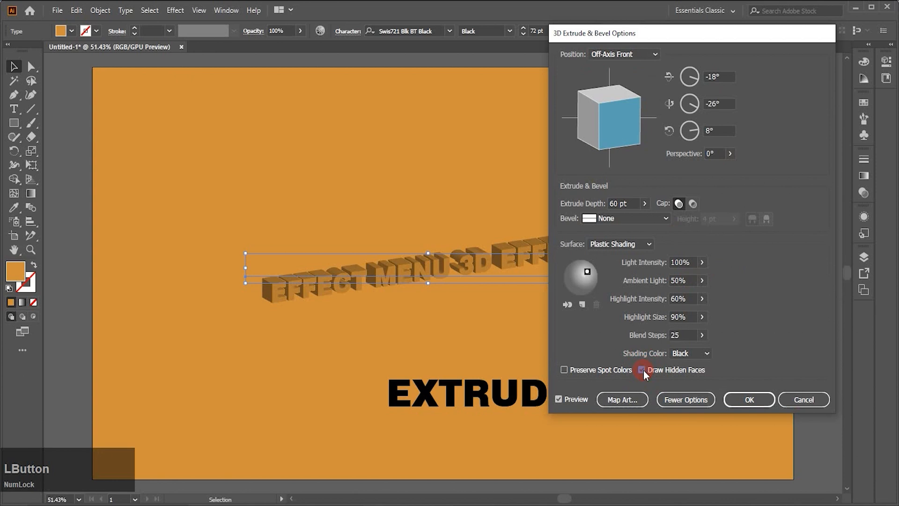
{"action": "left_click", "coordinate": [564, 370]}
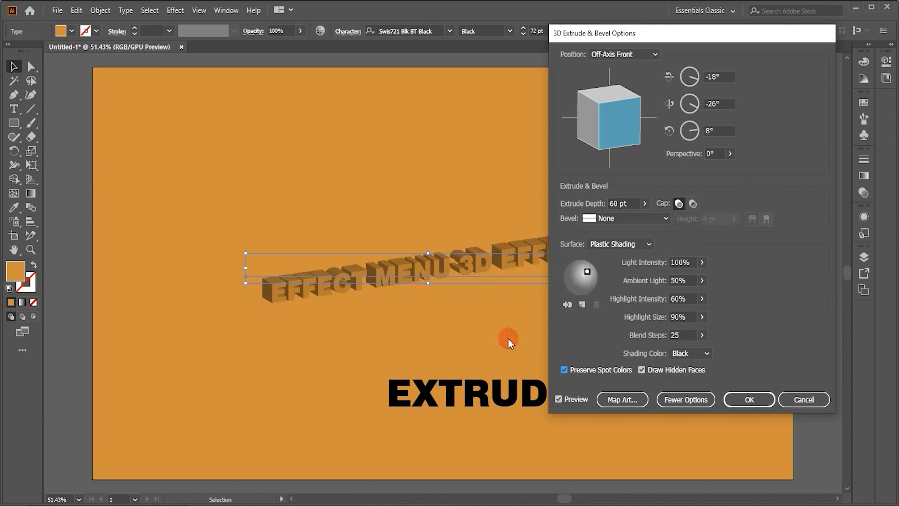
{"action": "left_click", "coordinate": [749, 400]}
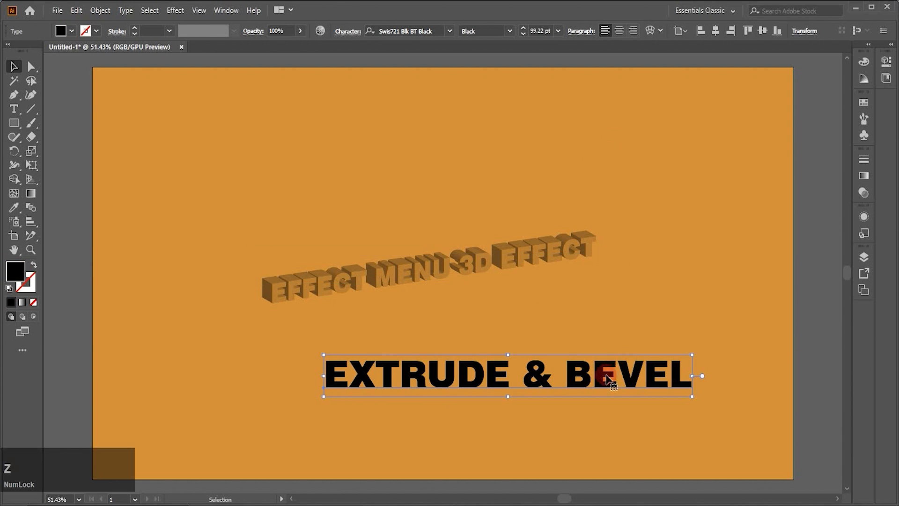
Step: Move the "EXTRUDE & BEVEL" text closer beneath the 3D text and fill it with the sampled background orange
{"action": "left_click_drag", "start_coordinate": [608, 378], "coordinate": [575, 355]}
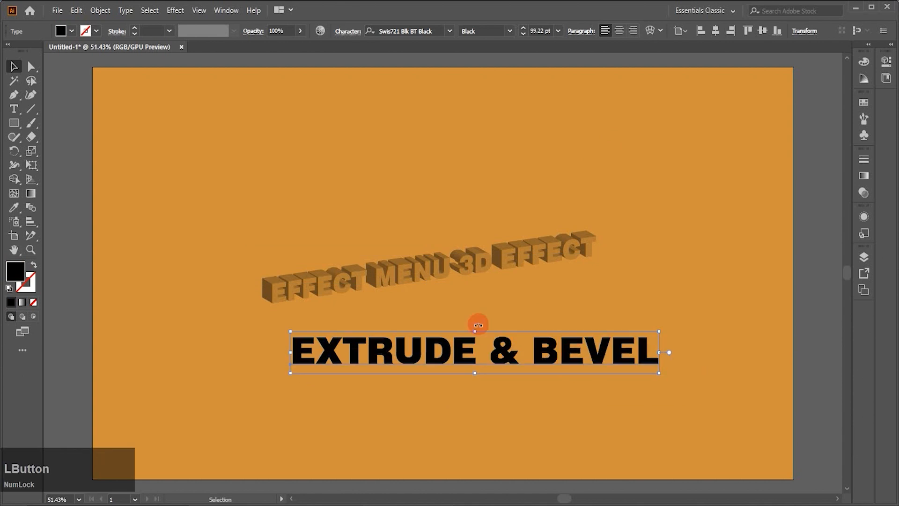
{"action": "left_click", "coordinate": [15, 209]}
{"action": "left_click", "coordinate": [223, 174]}
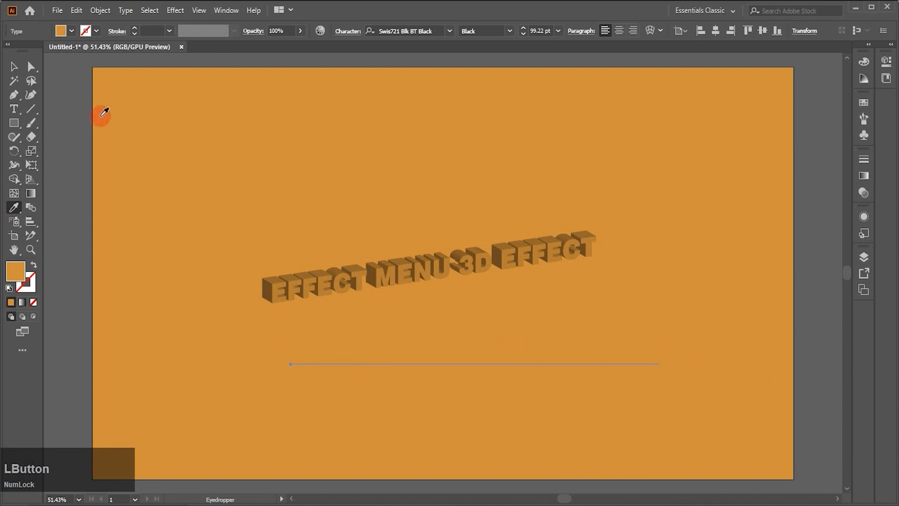
Step: Preview the 3D Extrude & Bevel effect on the "EXTRUDE & BEVEL" text, starting from Isometric Top and rotating it to about 41°, -14°, 12°
{"action": "left_click", "coordinate": [175, 10]}
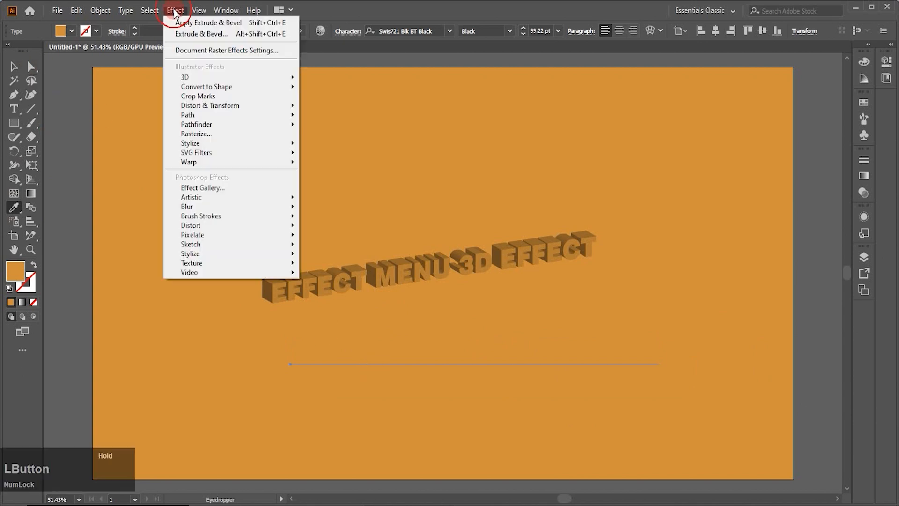
{"action": "mouse_move", "coordinate": [225, 80]}
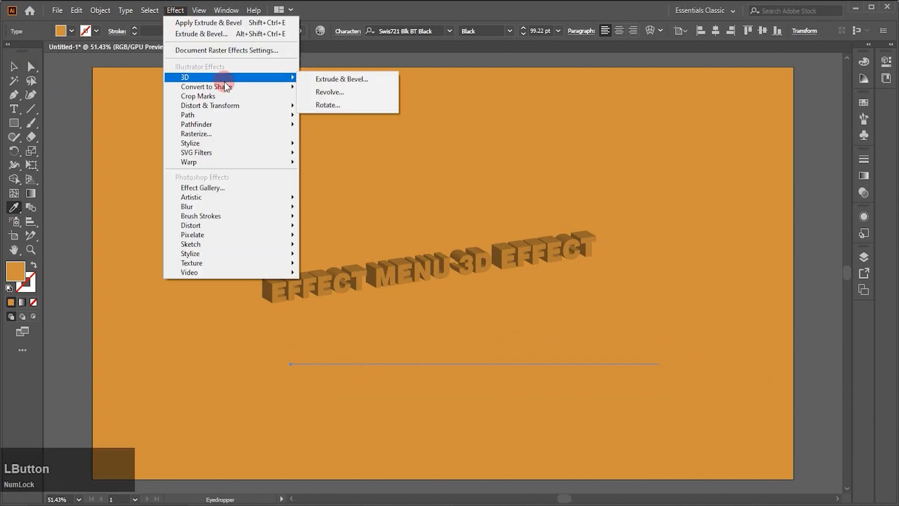
{"action": "left_click", "coordinate": [327, 81]}
{"action": "left_click", "coordinate": [559, 399]}
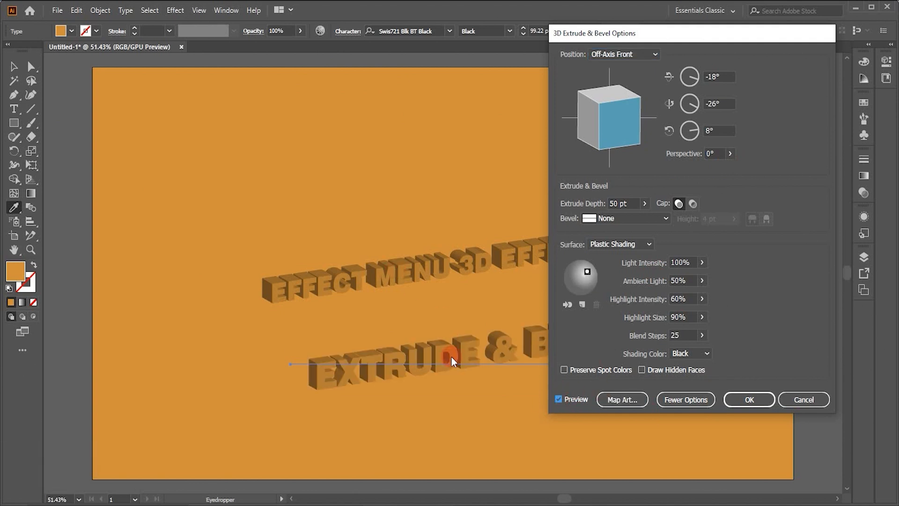
{"action": "left_click", "coordinate": [656, 54]}
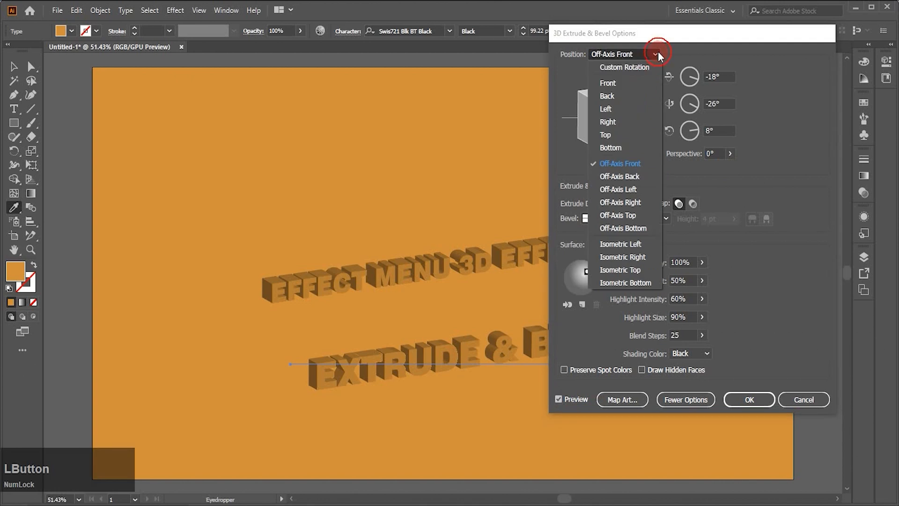
{"action": "left_click", "coordinate": [629, 274]}
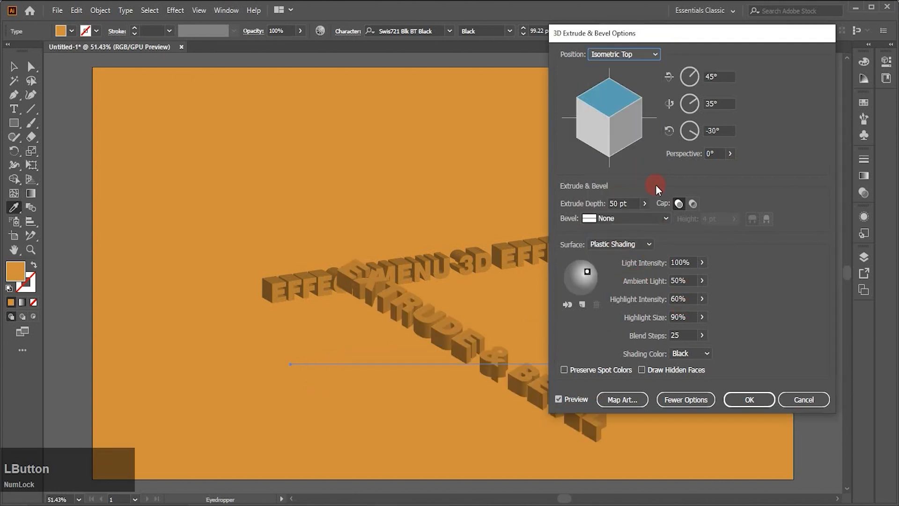
{"action": "left_click_drag", "start_coordinate": [607, 149], "coordinate": [645, 126]}
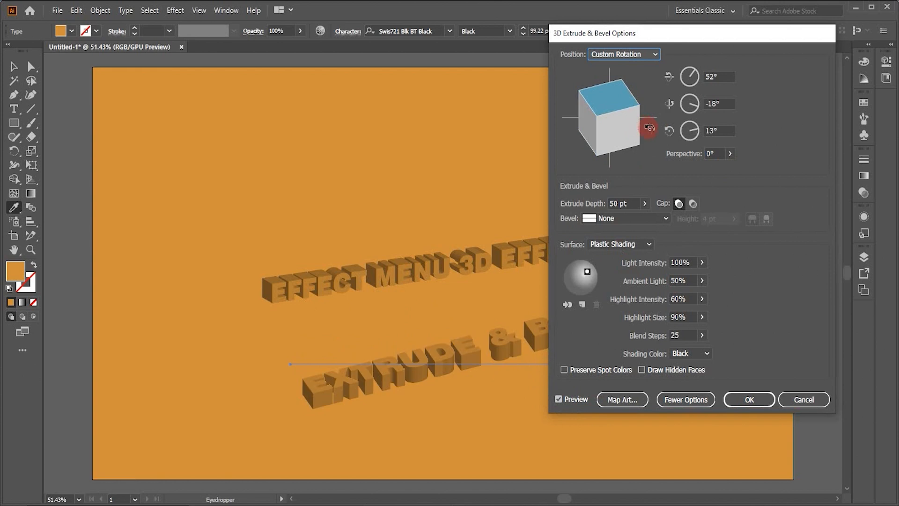
{"action": "left_click_drag", "start_coordinate": [648, 127], "coordinate": [642, 136]}
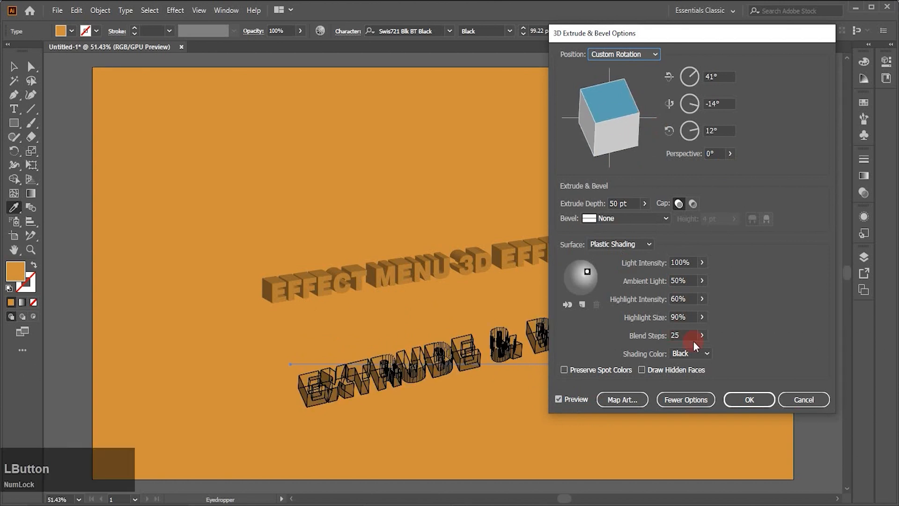
Step: Set the effect's blend steps to 250, enable Preserve Spot Colors and Draw Hidden Faces, and apply it
{"action": "left_click", "coordinate": [683, 335]}
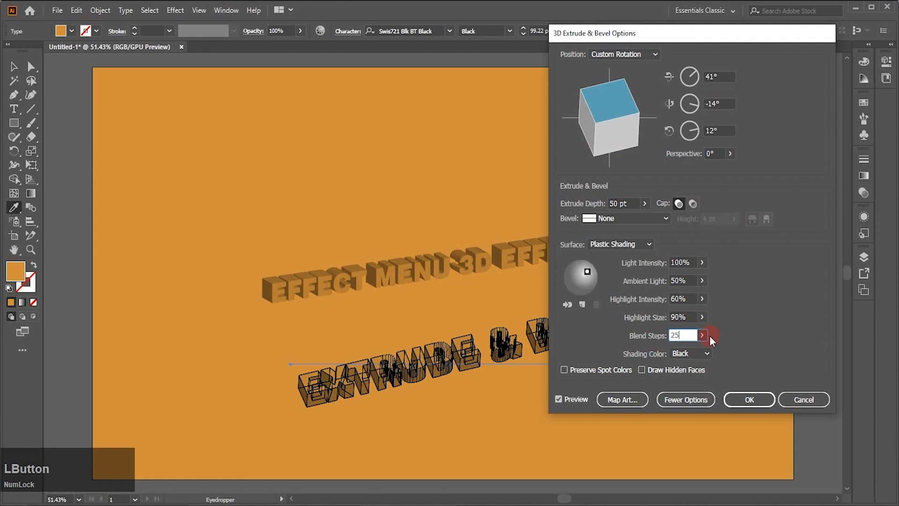
{"action": "type", "text": "0"}
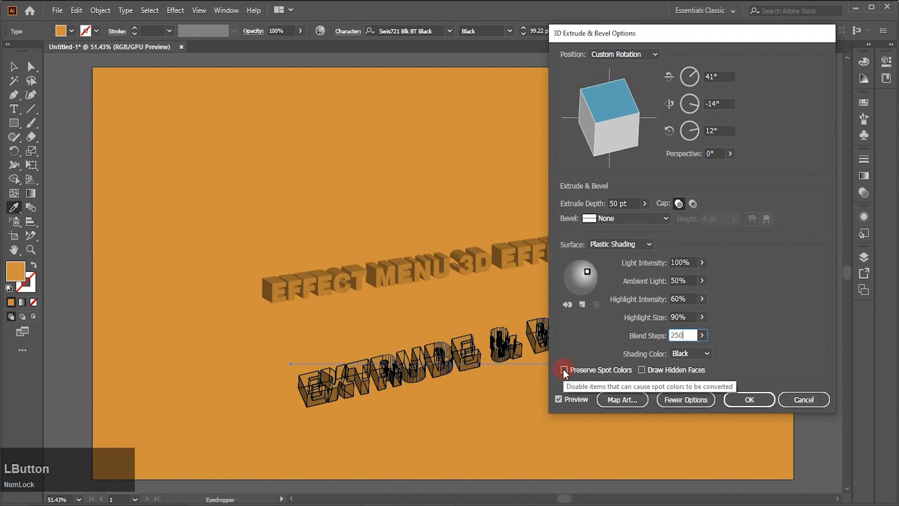
{"action": "left_click", "coordinate": [564, 370]}
{"action": "left_click", "coordinate": [642, 370]}
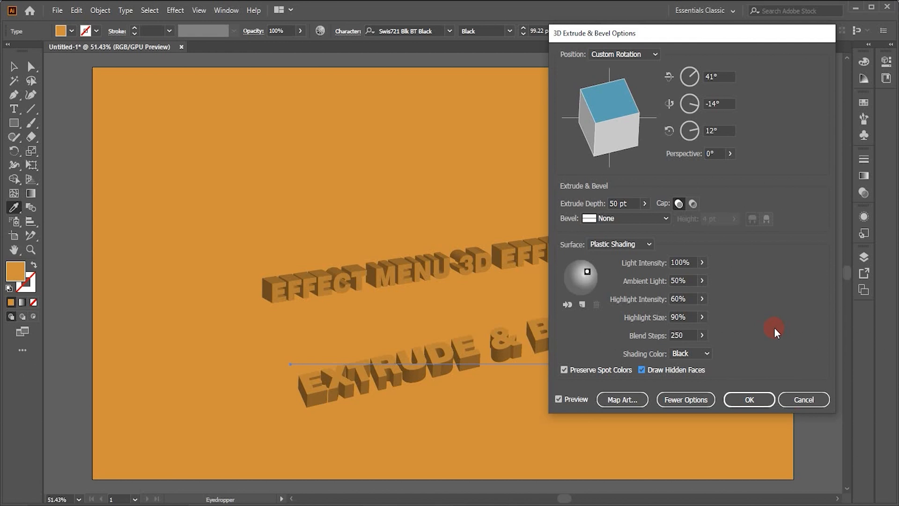
{"action": "left_click", "coordinate": [750, 400]}
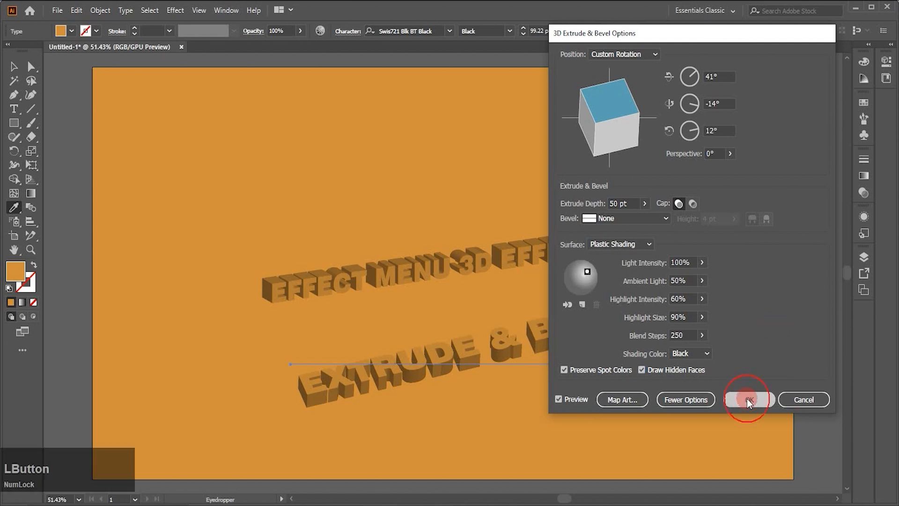
Step: Stack the two 3D texts closely together and enlarge the "EFFECT MENU 3D EFFECT" text to about 75.78 pt
{"action": "key", "text": "v"}
{"action": "left_click_drag", "start_coordinate": [487, 348], "coordinate": [476, 331]}
{"action": "left_click_drag", "start_coordinate": [504, 256], "coordinate": [505, 263]}
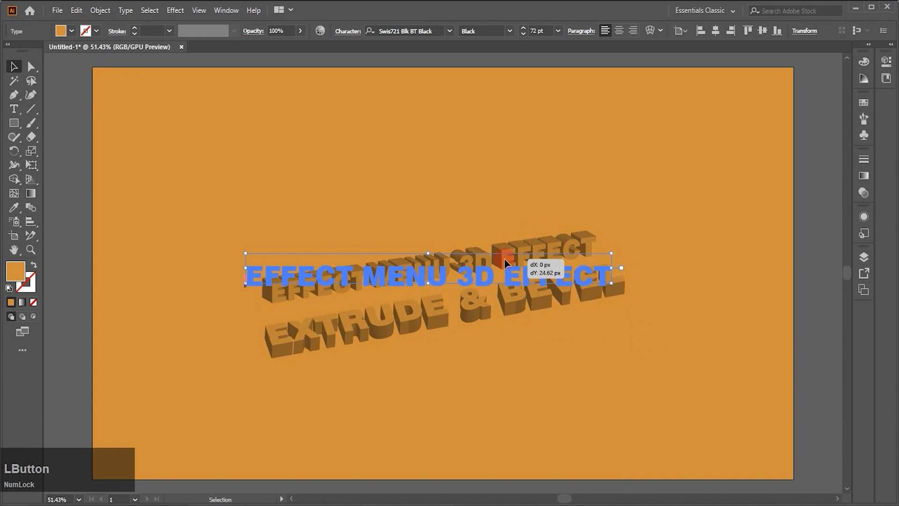
{"action": "left_click", "coordinate": [680, 261]}
{"action": "left_click", "coordinate": [611, 288]}
{"action": "left_click", "coordinate": [598, 234]}
{"action": "left_click", "coordinate": [569, 255]}
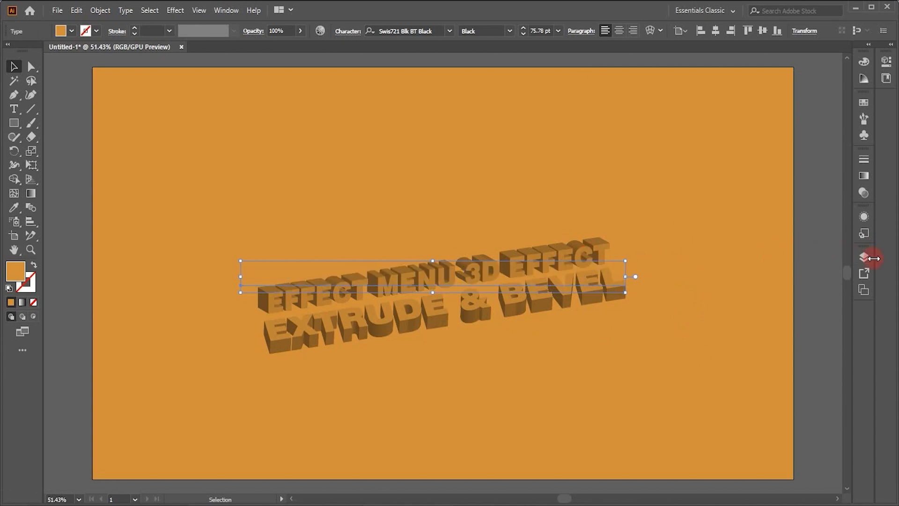
Step: Identify the "EFFECT MENU 3D EFFECT" text's layer entry by toggling its visibility, and lock it
{"action": "left_click", "coordinate": [865, 261]}
{"action": "left_click", "coordinate": [726, 291]}
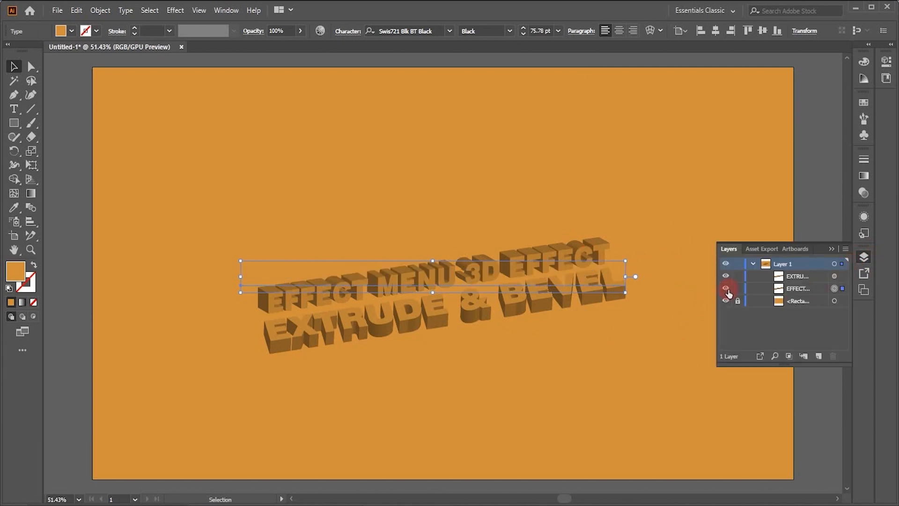
{"action": "left_click", "coordinate": [726, 289]}
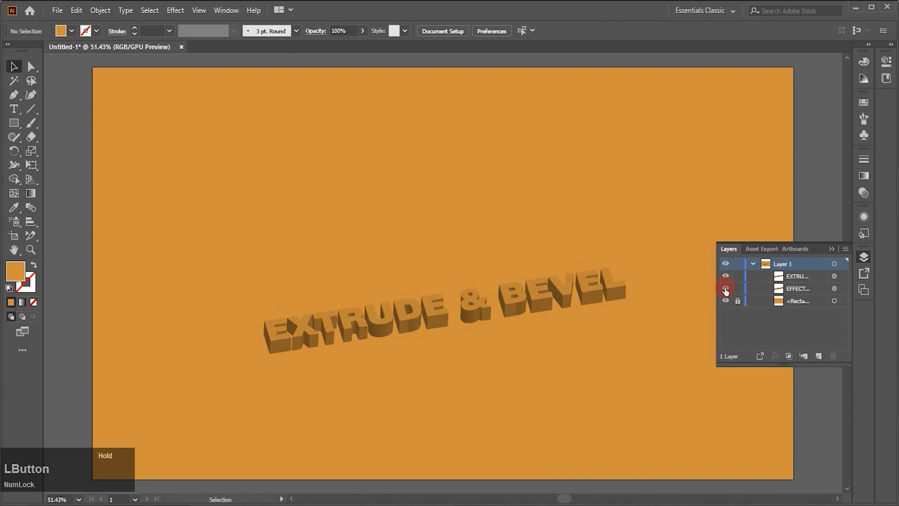
{"action": "left_click", "coordinate": [738, 289]}
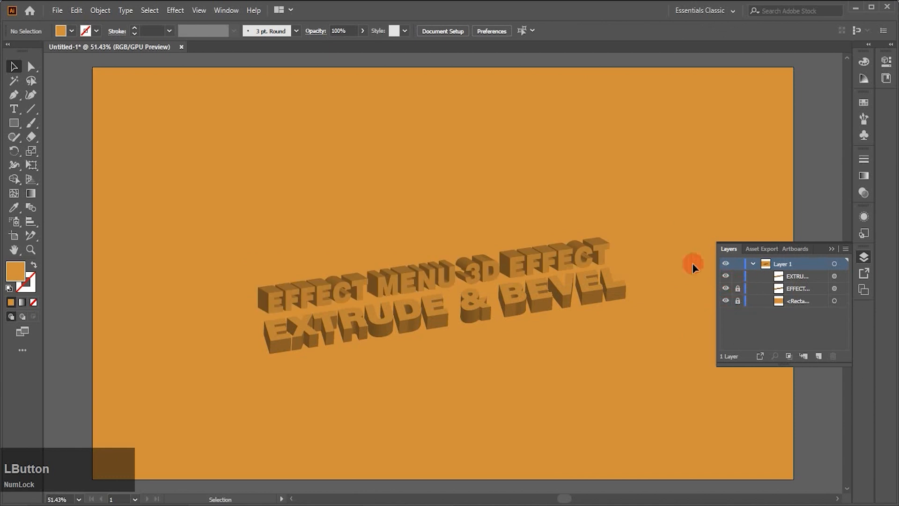
{"action": "left_click", "coordinate": [863, 257]}
Step: Expand the appearance of the "EXTRUDE & BEVEL" 3D text into editable shapes and deselect it
{"action": "left_click", "coordinate": [565, 293]}
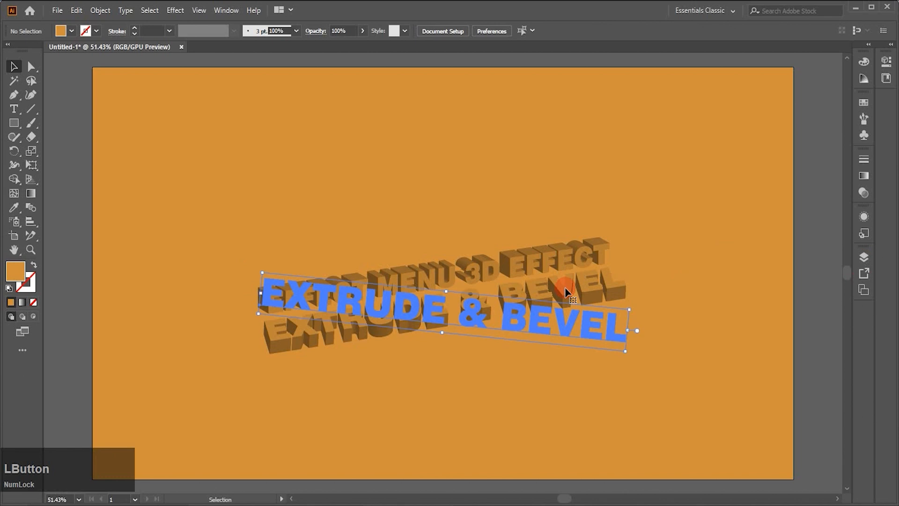
{"action": "left_click", "coordinate": [100, 10]}
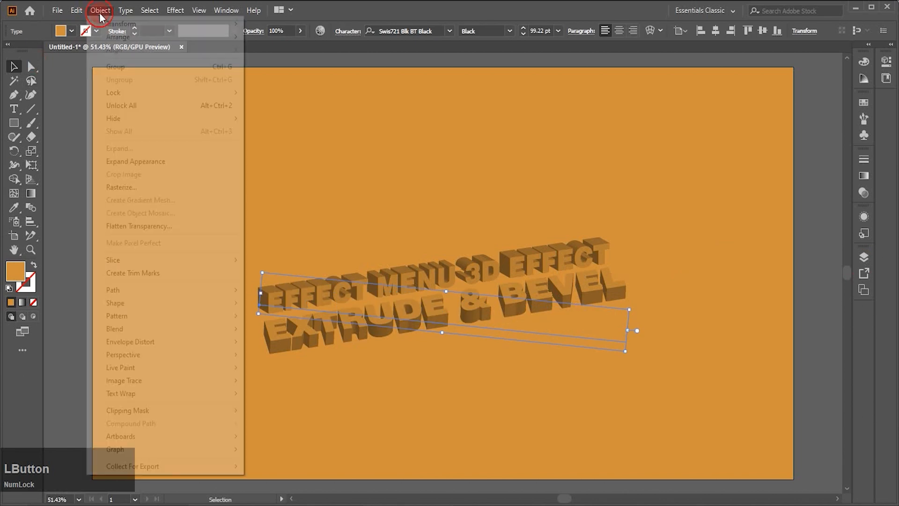
{"action": "left_click", "coordinate": [130, 161]}
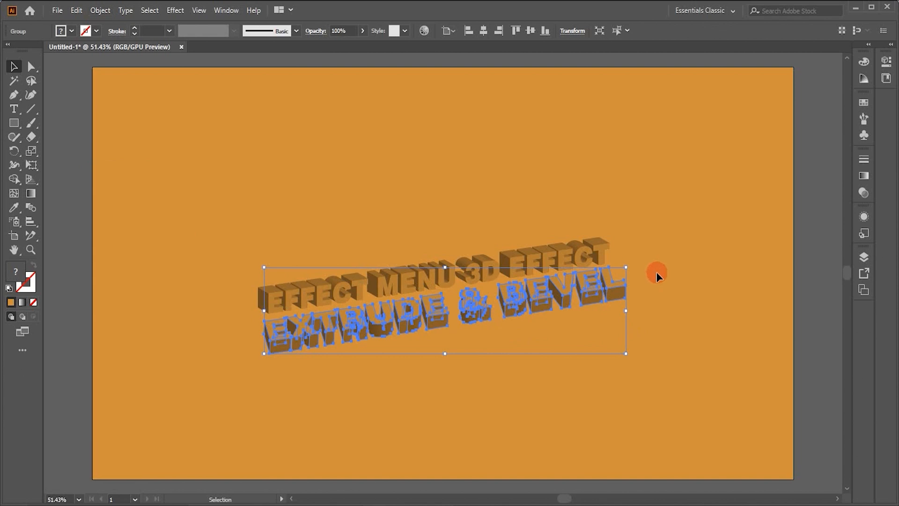
{"action": "left_click", "coordinate": [167, 204]}
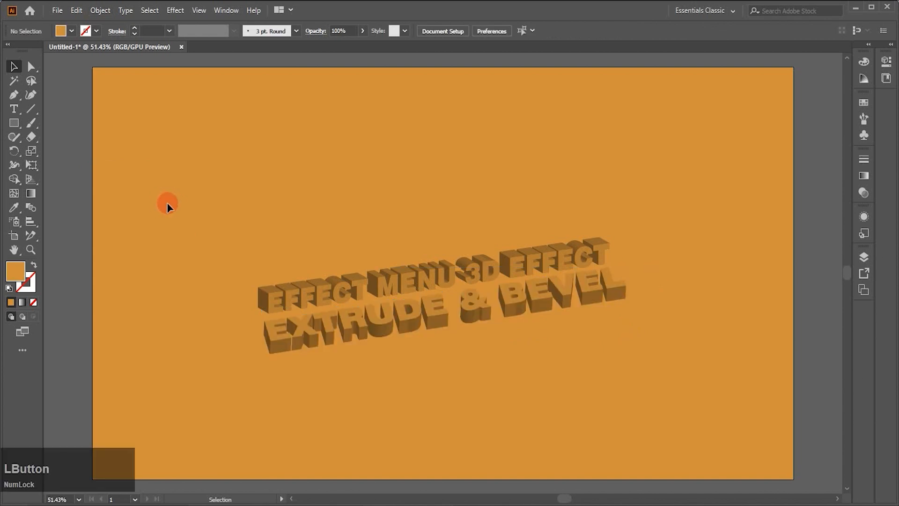
Step: Select the front face of every character in the expanded "EXTRUDE & BEVEL" text with the Group Selection tool and cut the faces
{"action": "left_click_drag", "start_coordinate": [31, 66], "coordinate": [85, 81]}
{"action": "left_click", "coordinate": [141, 269]}
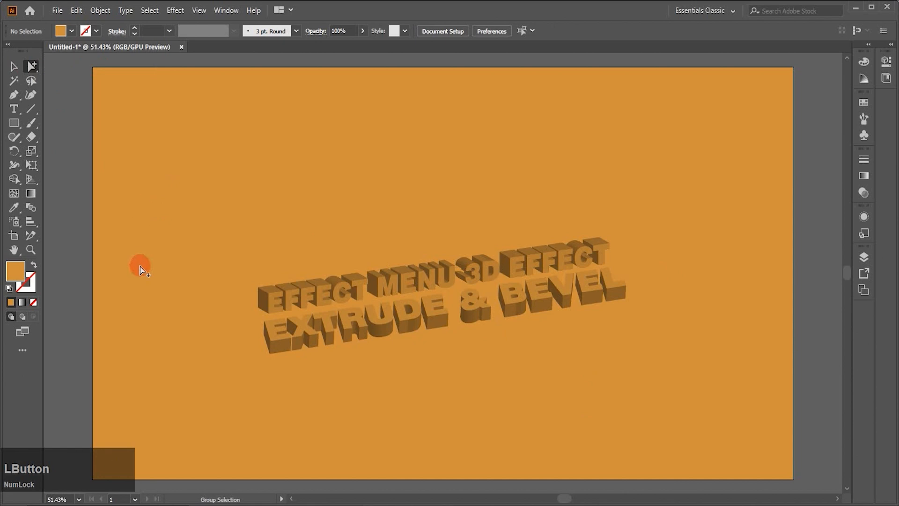
{"action": "left_click", "coordinate": [30, 249]}
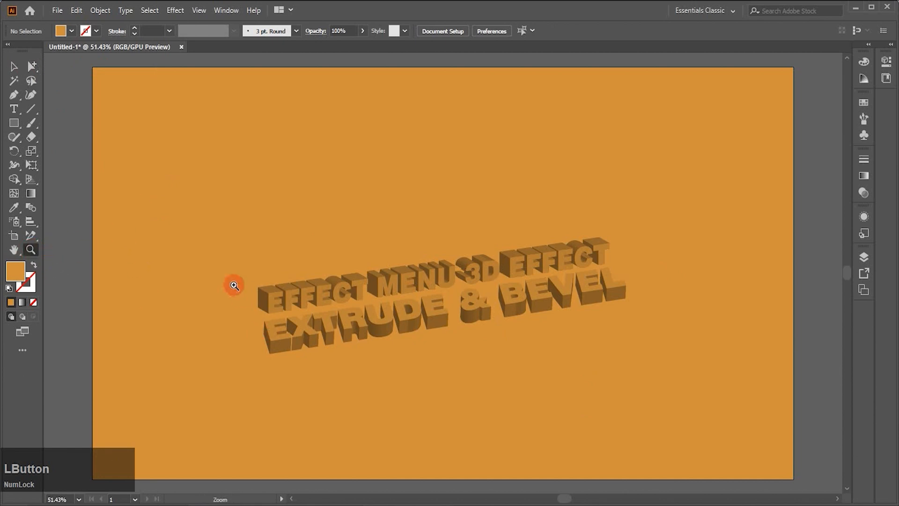
{"action": "left_click", "coordinate": [364, 332]}
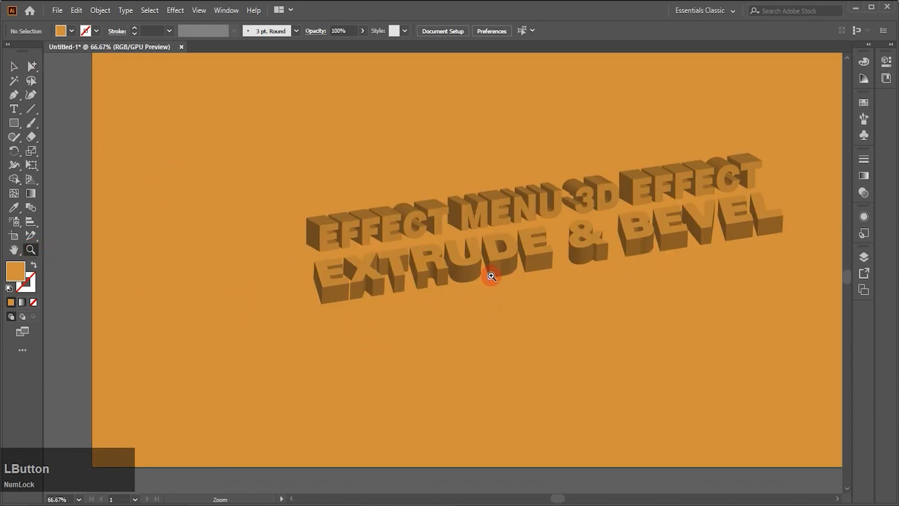
{"action": "left_click", "coordinate": [492, 276]}
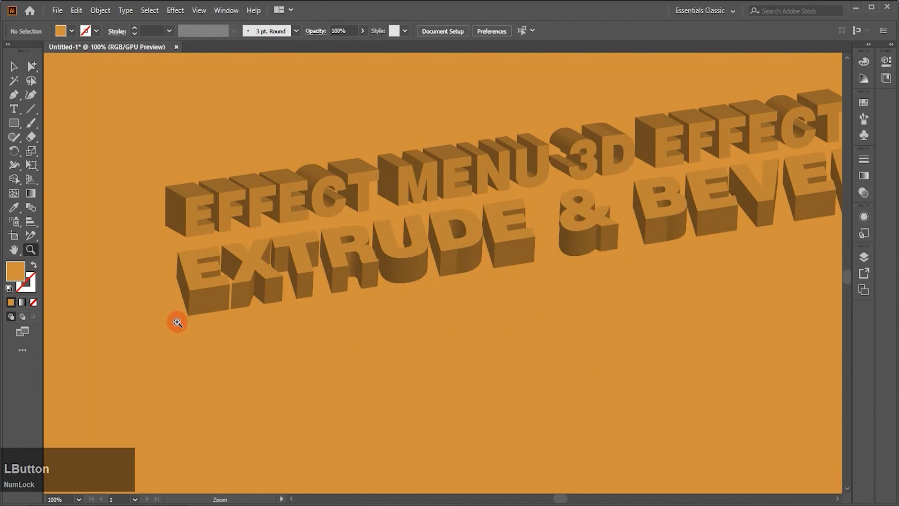
{"action": "left_click_drag", "start_coordinate": [31, 66], "coordinate": [94, 80]}
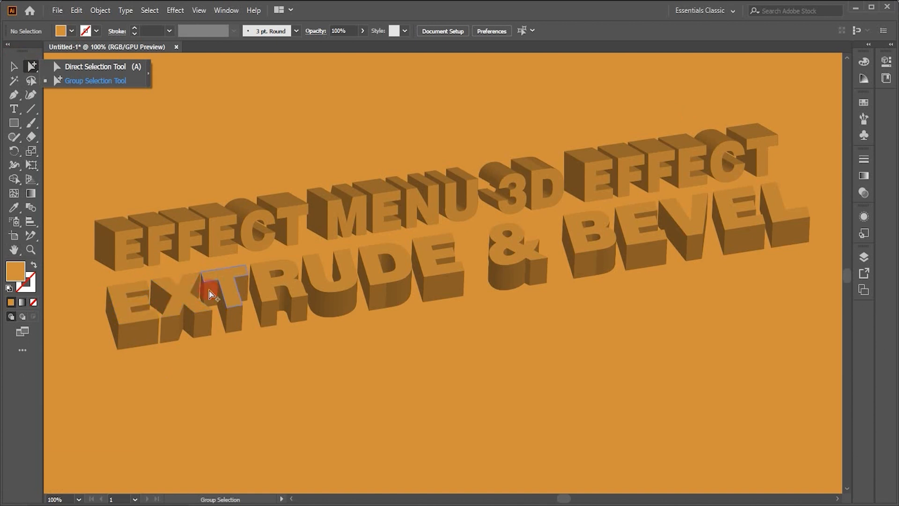
{"action": "left_click", "coordinate": [123, 308]}
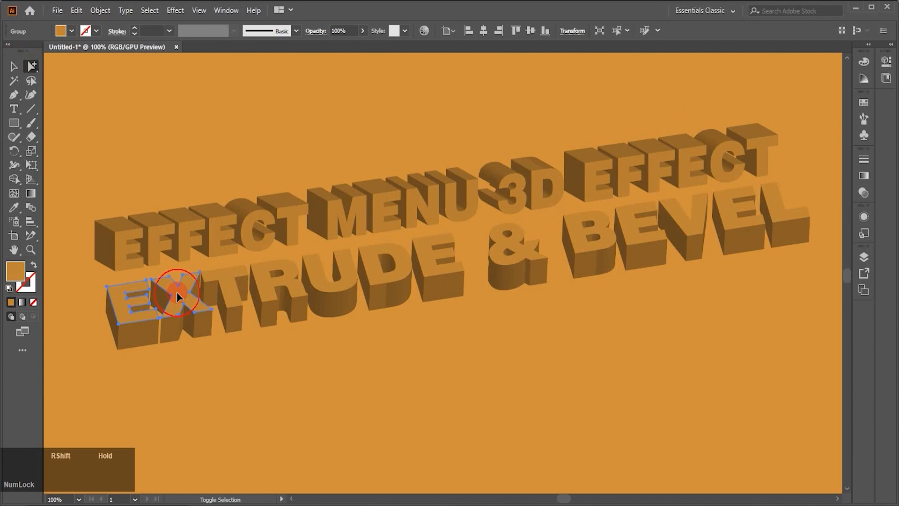
{"action": "left_click", "coordinate": [227, 280], "text": "shift"}
{"action": "left_click", "coordinate": [252, 275], "text": "shift"}
{"action": "left_click", "coordinate": [263, 277], "text": "shift"}
{"action": "left_click", "coordinate": [312, 261], "text": "shift"}
{"action": "left_click", "coordinate": [374, 255], "text": "shift"}
{"action": "left_click", "coordinate": [424, 247], "text": "shift"}
{"action": "left_click", "coordinate": [499, 245], "text": "shift"}
{"action": "left_click", "coordinate": [582, 232], "text": "shift"}
{"action": "left_click", "coordinate": [634, 225], "text": "shift"}
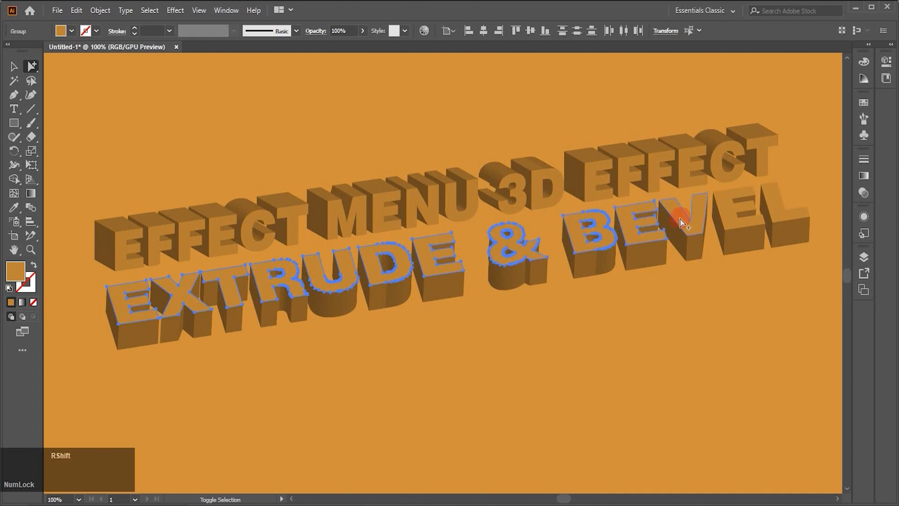
{"action": "left_click", "coordinate": [724, 211], "text": "shift"}
{"action": "left_click", "coordinate": [774, 204], "text": "shift"}
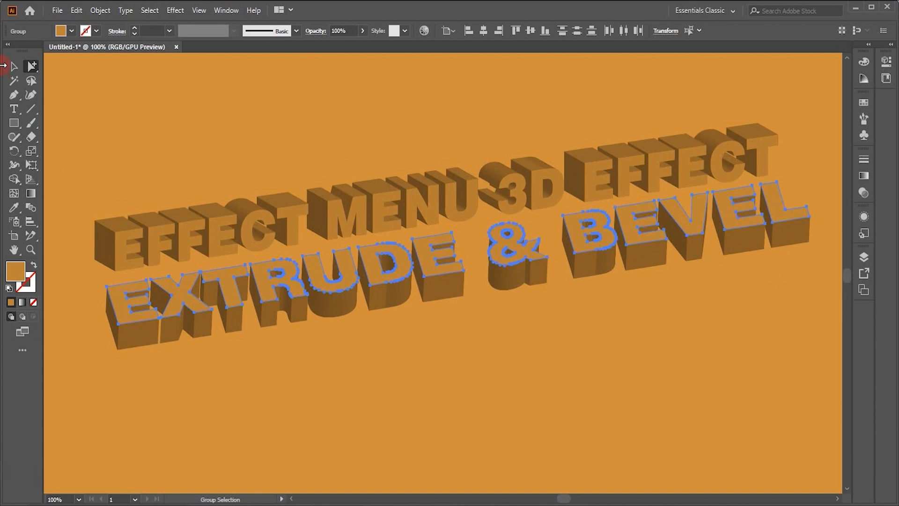
{"action": "left_click", "coordinate": [14, 68]}
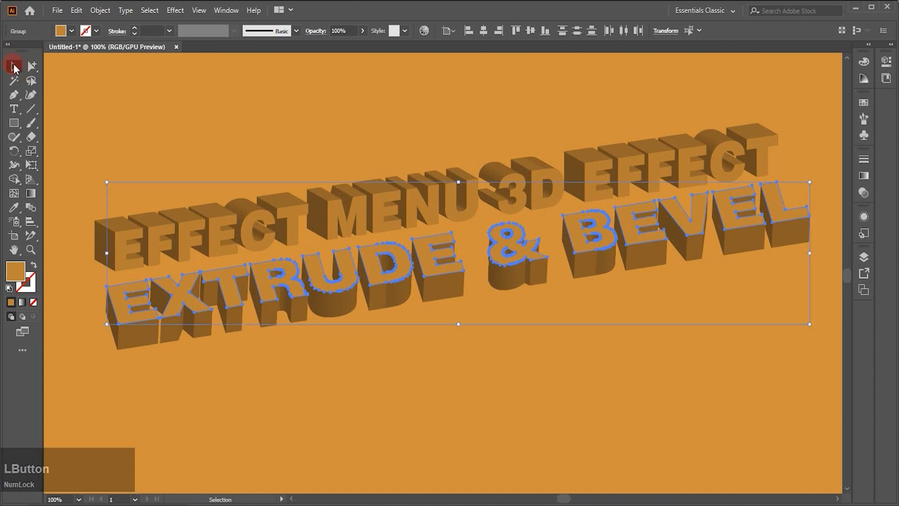
{"action": "key", "text": "ctrl+3"}
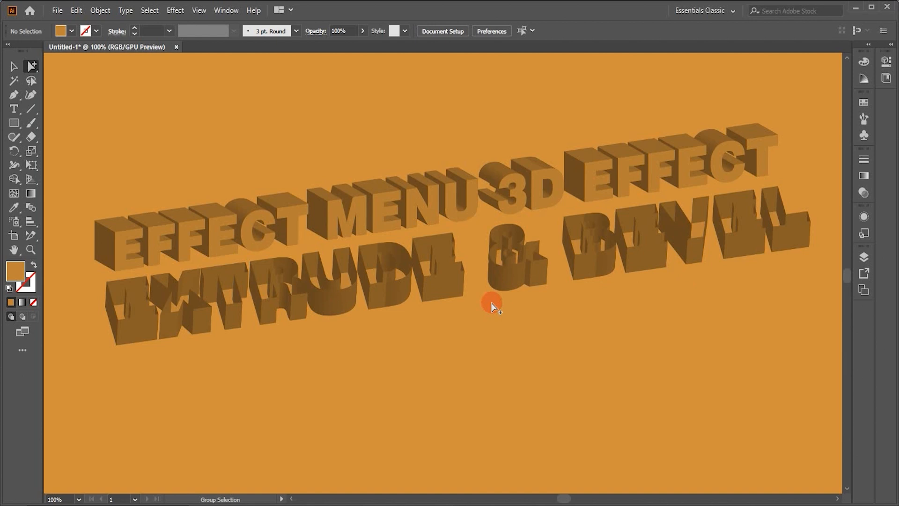
Step: Paste the cut letter faces in front of the remaining side faces and combine them into one compound path
{"action": "key", "text": "ctrl"}
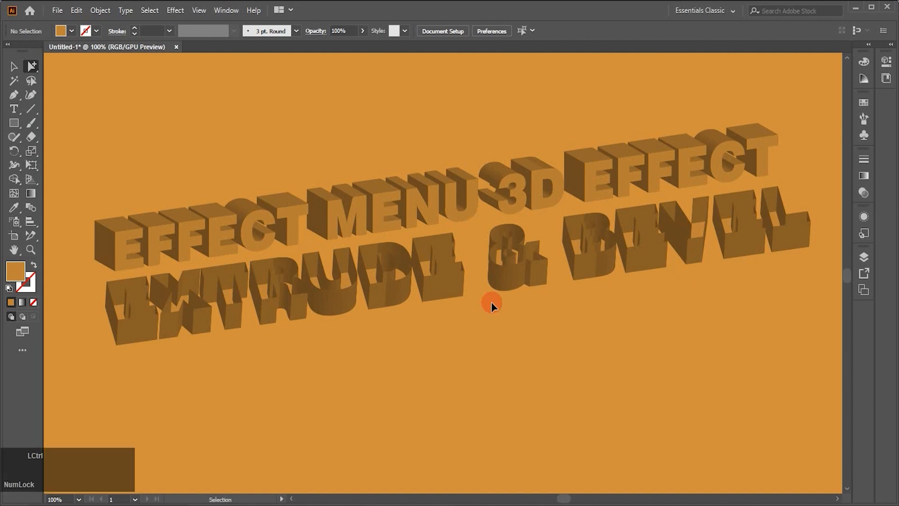
{"action": "left_click", "coordinate": [491, 301], "text": "ctrl"}
{"action": "key", "text": "f"}
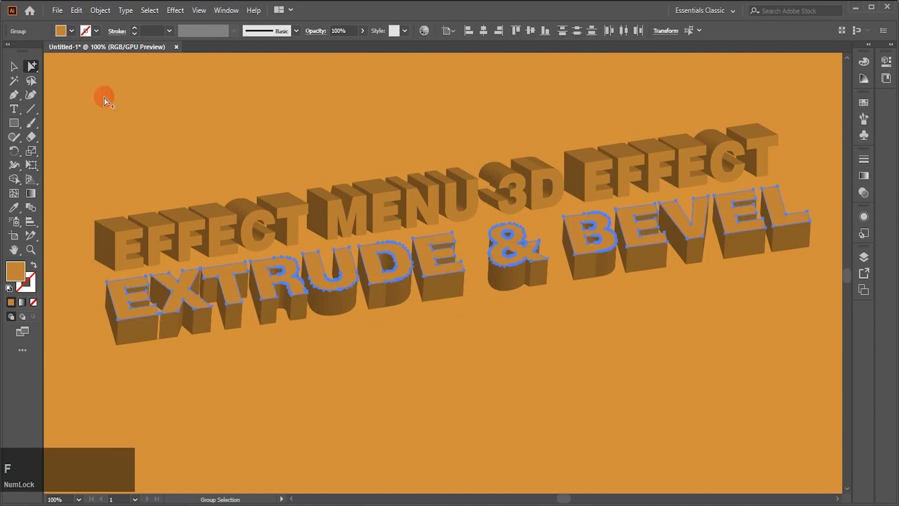
{"action": "left_click", "coordinate": [102, 10]}
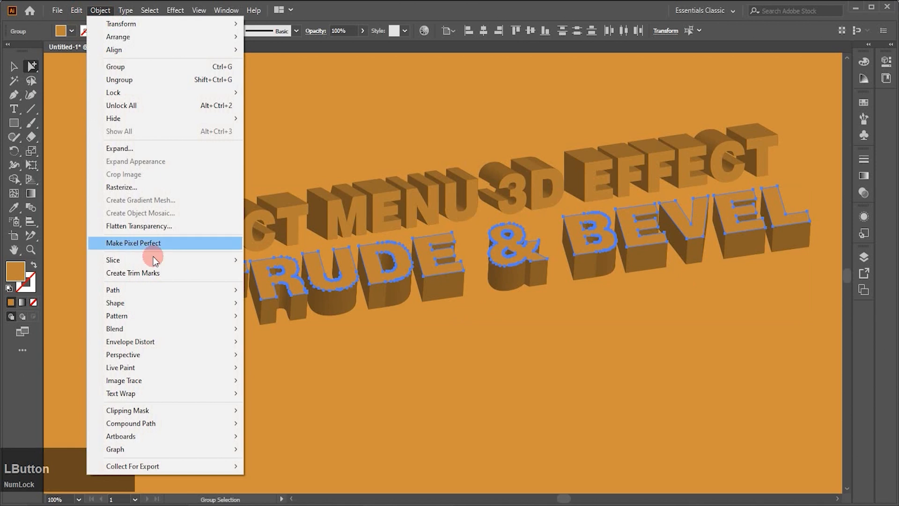
{"action": "mouse_move", "coordinate": [161, 420]}
{"action": "left_click", "coordinate": [269, 422]}
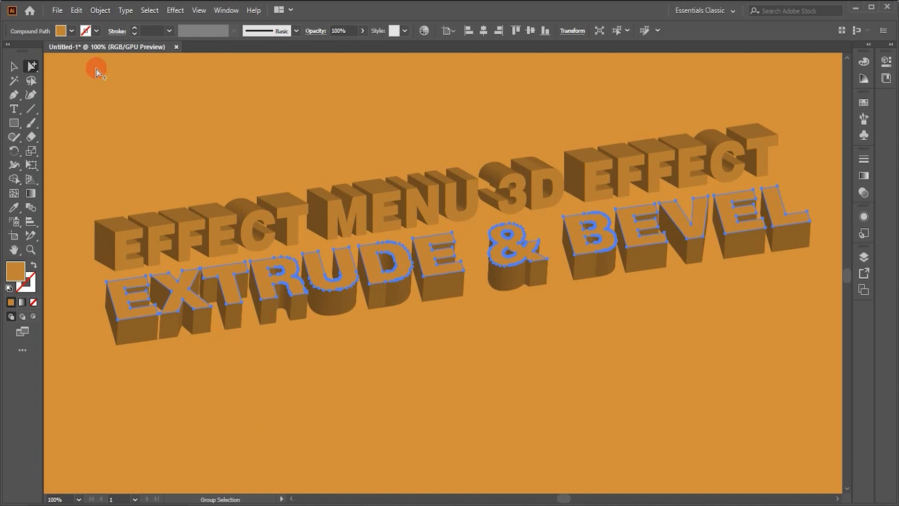
{"action": "left_click", "coordinate": [677, 321]}
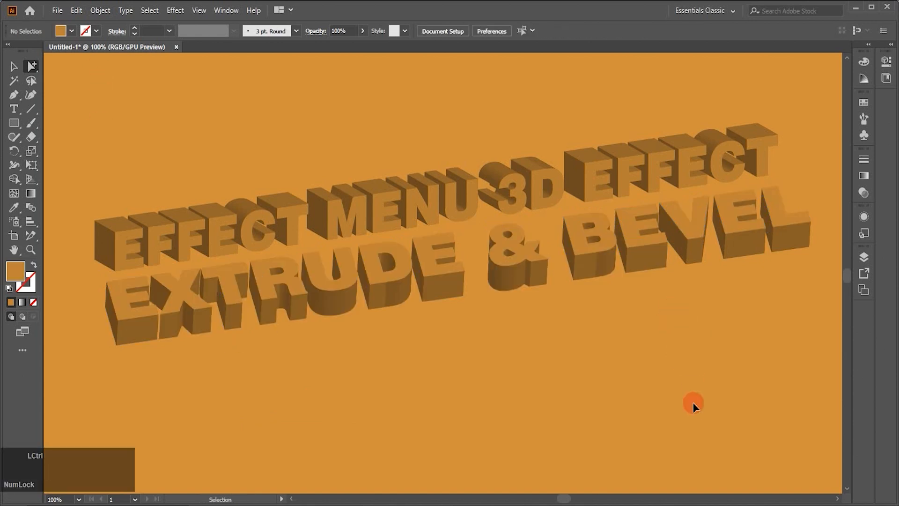
Step: Make a clipping mask from all the unlocked "EXTRUDE & BEVEL" artwork, using the compound letter faces as the mask
{"action": "key", "text": "ctrl+a"}
{"action": "key", "text": "v"}
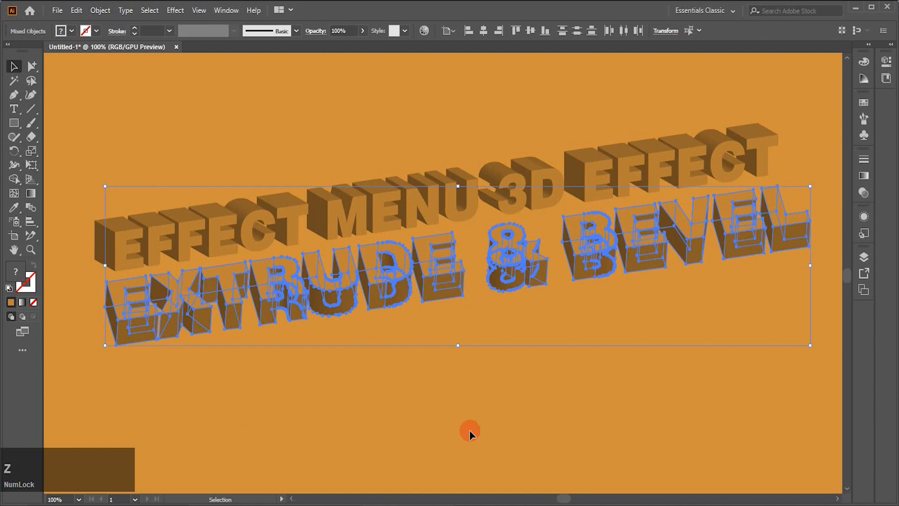
{"action": "left_click", "coordinate": [99, 7]}
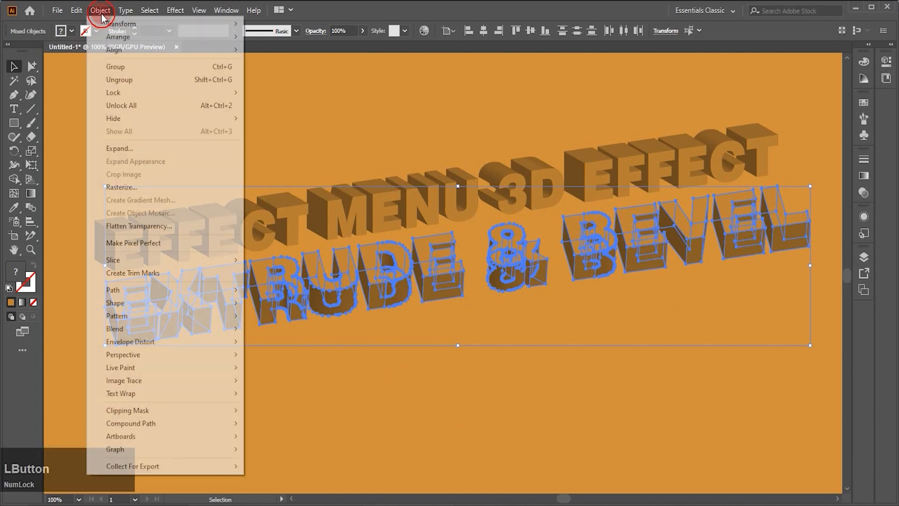
{"action": "mouse_move", "coordinate": [116, 412]}
{"action": "left_click", "coordinate": [268, 411]}
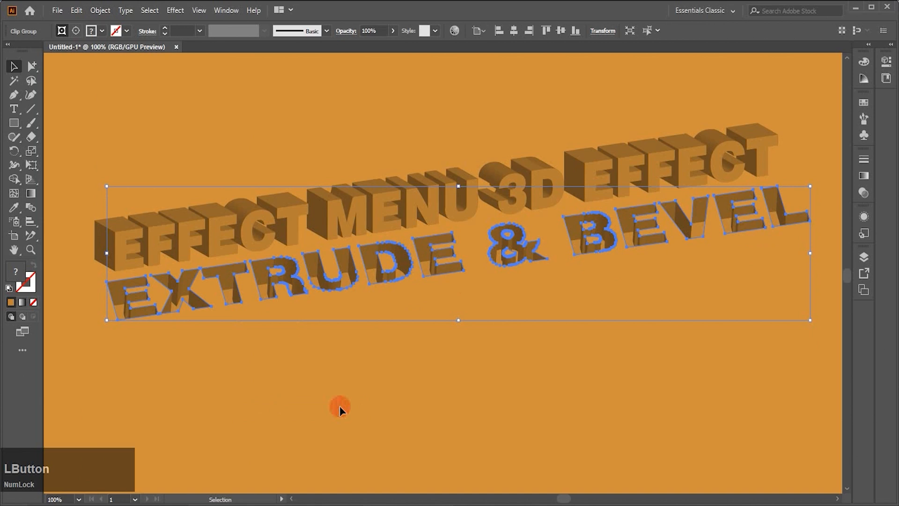
{"action": "left_click", "coordinate": [381, 394]}
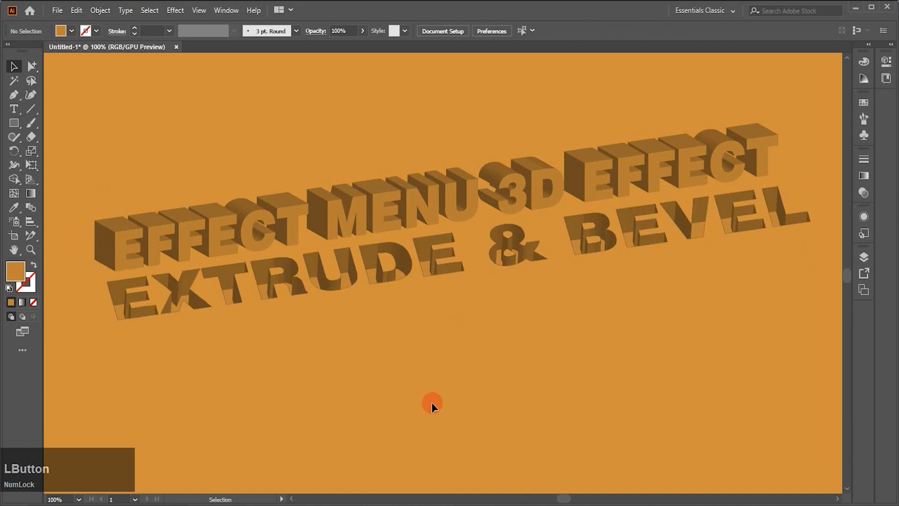